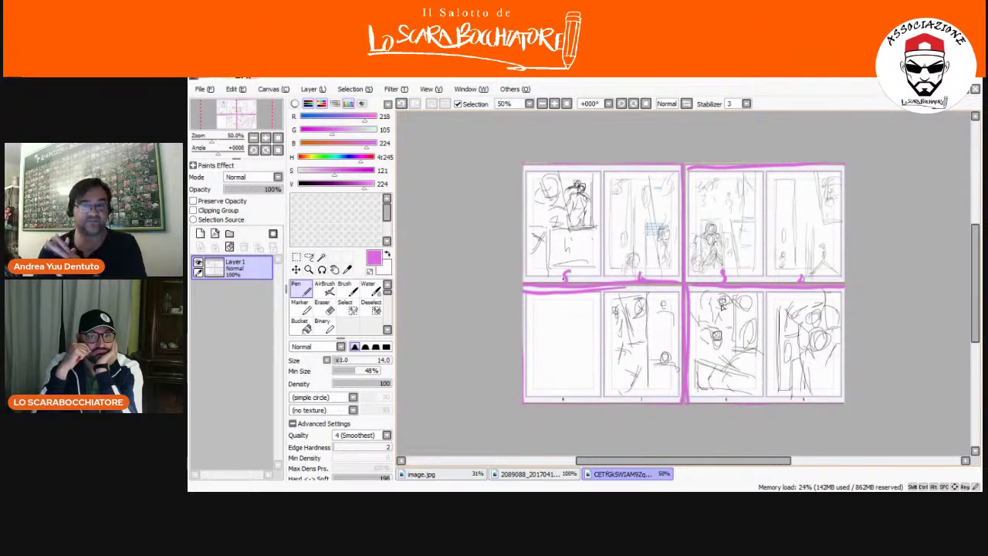
- Open the image download.jpg from the web folder on the desktop
click(201, 90)
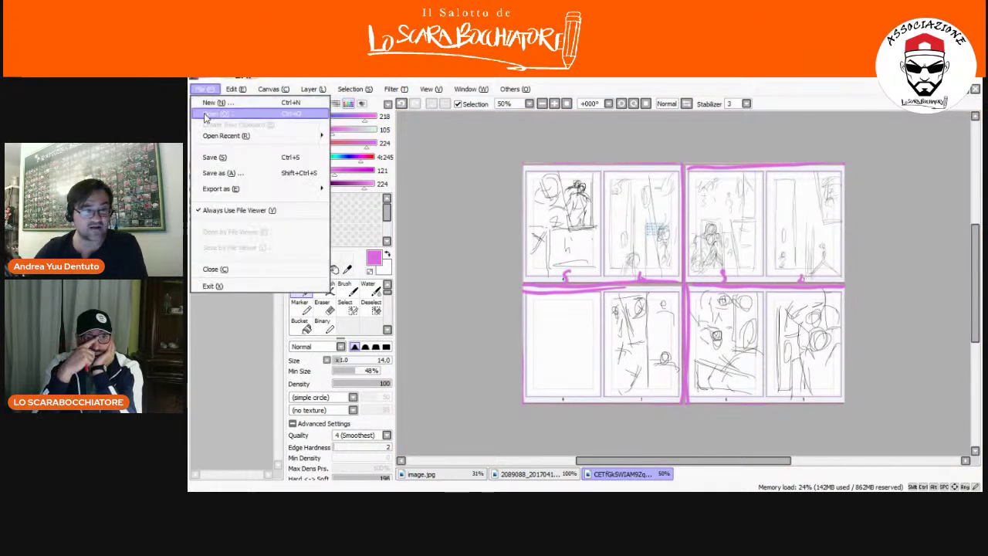
click(207, 114)
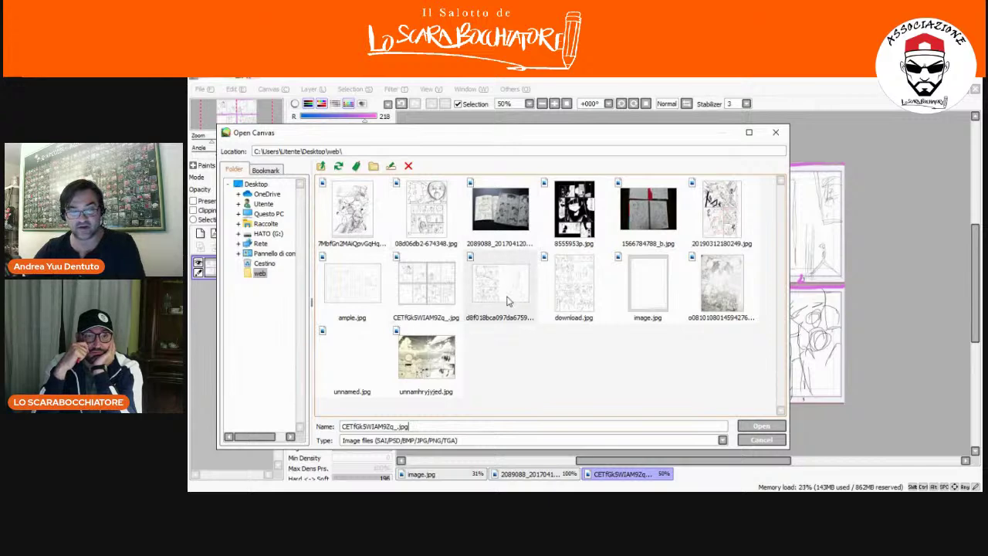
click(574, 286)
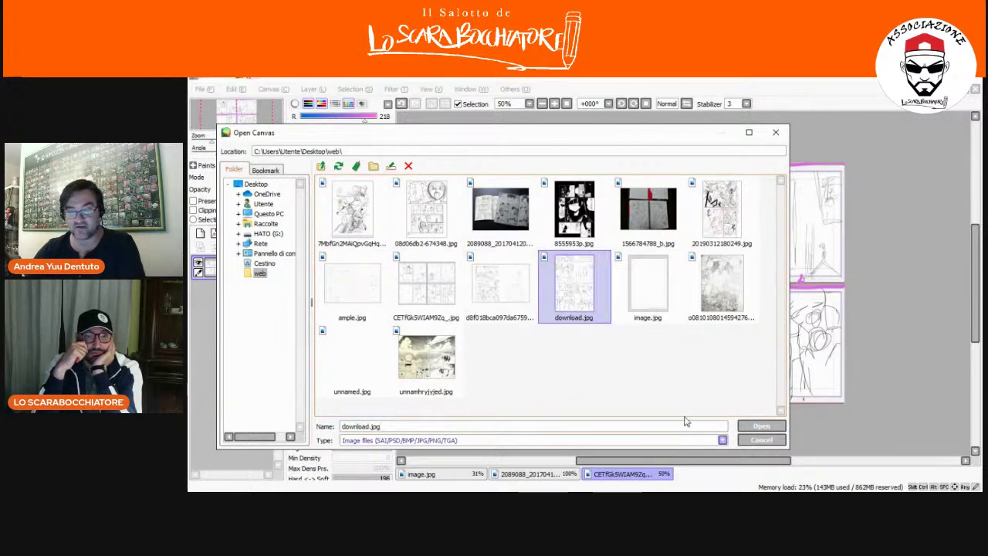
click(753, 425)
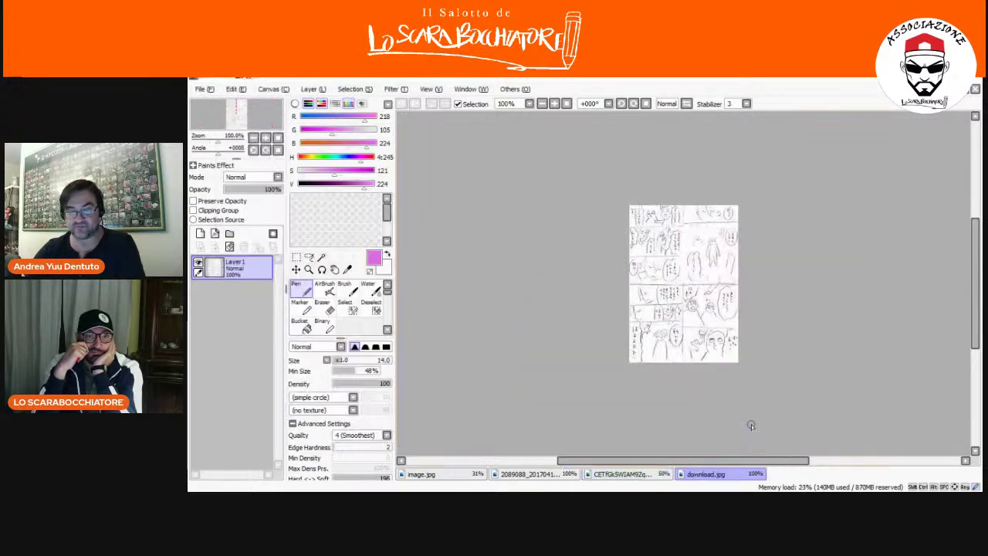
click(204, 89)
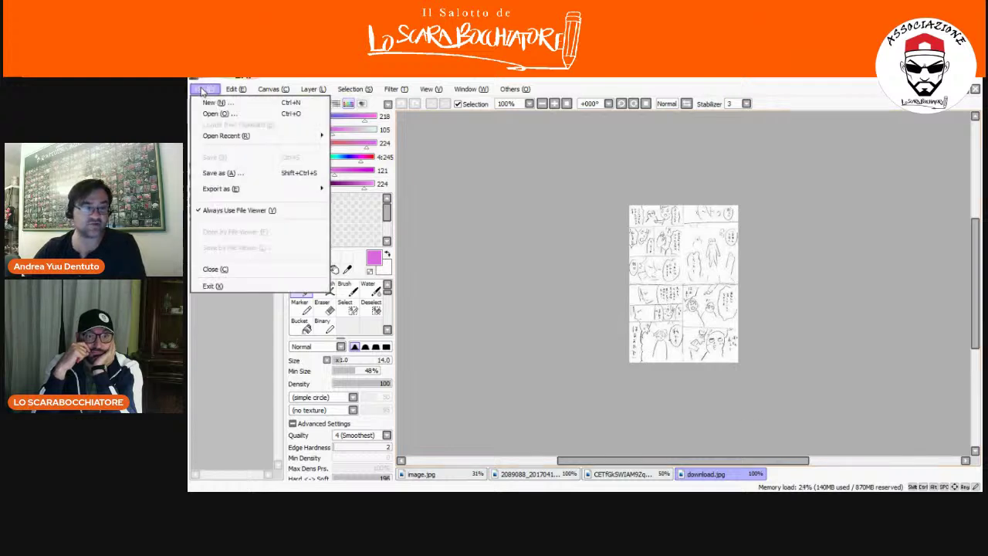
click(220, 113)
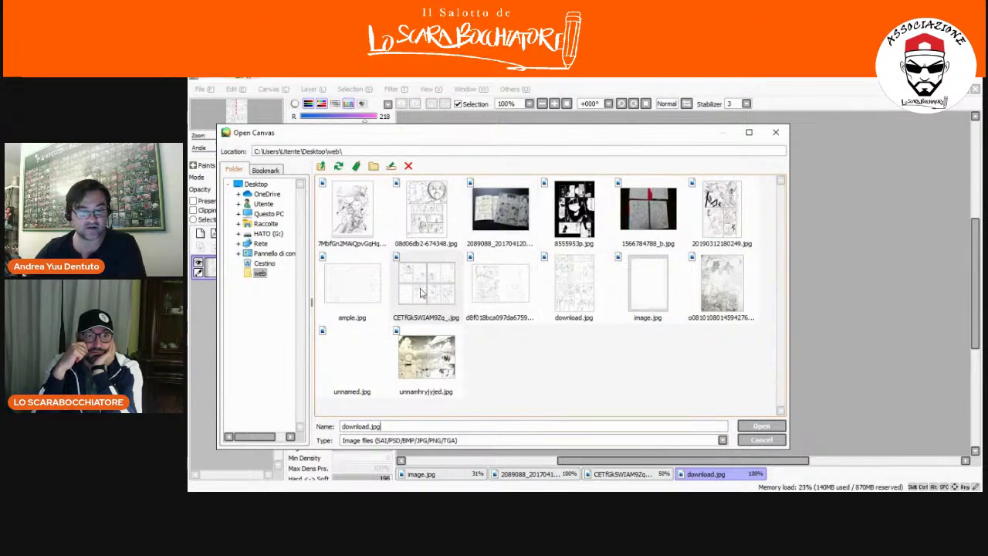
click(765, 427)
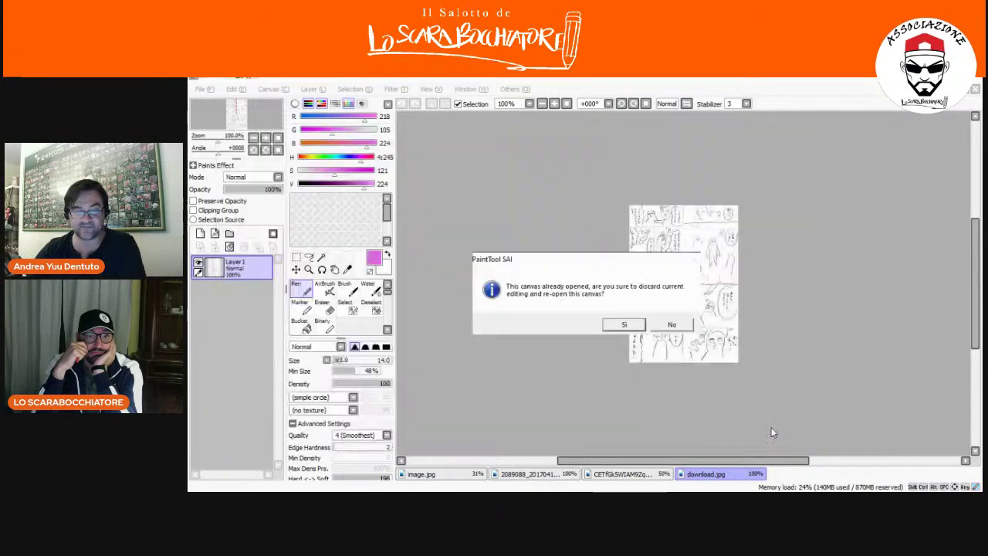
click(672, 323)
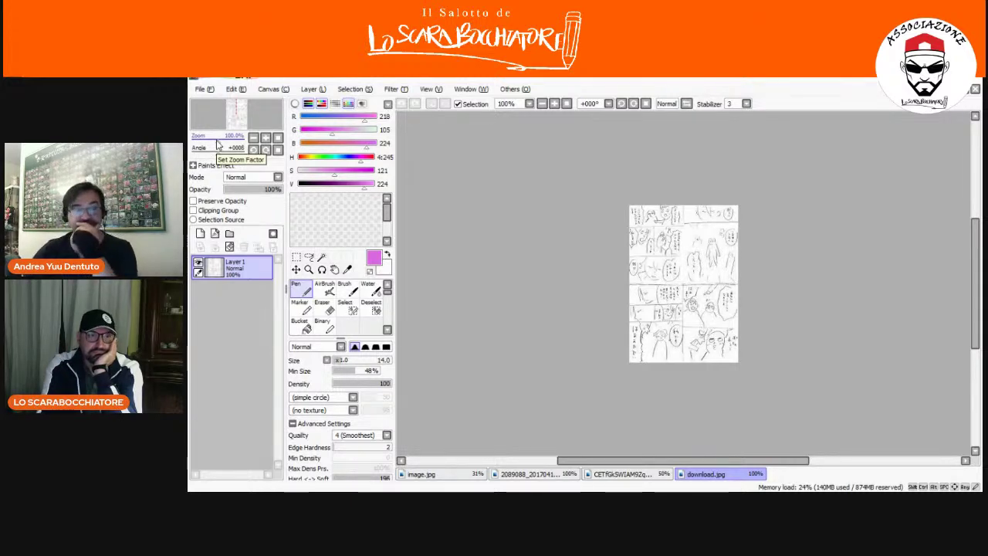
click(204, 90)
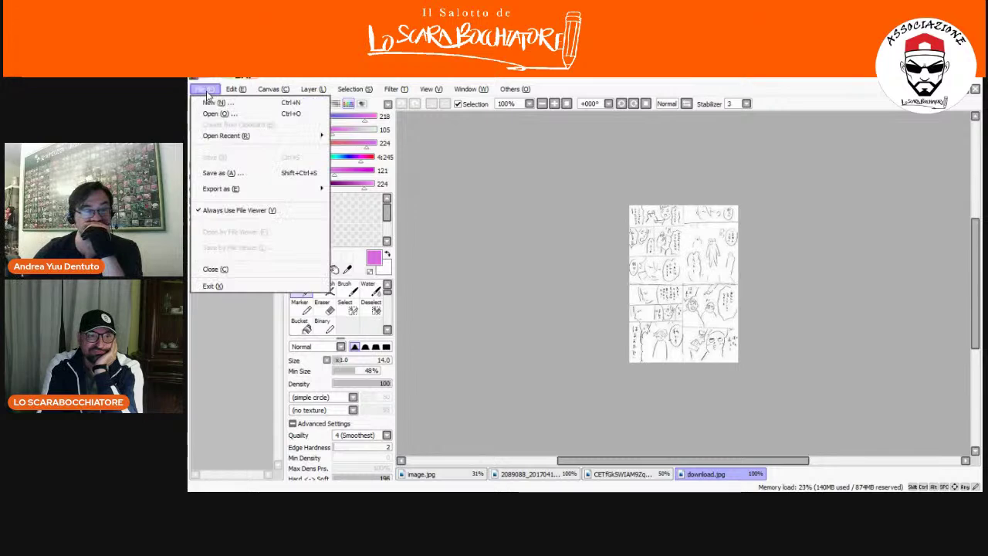
click(215, 113)
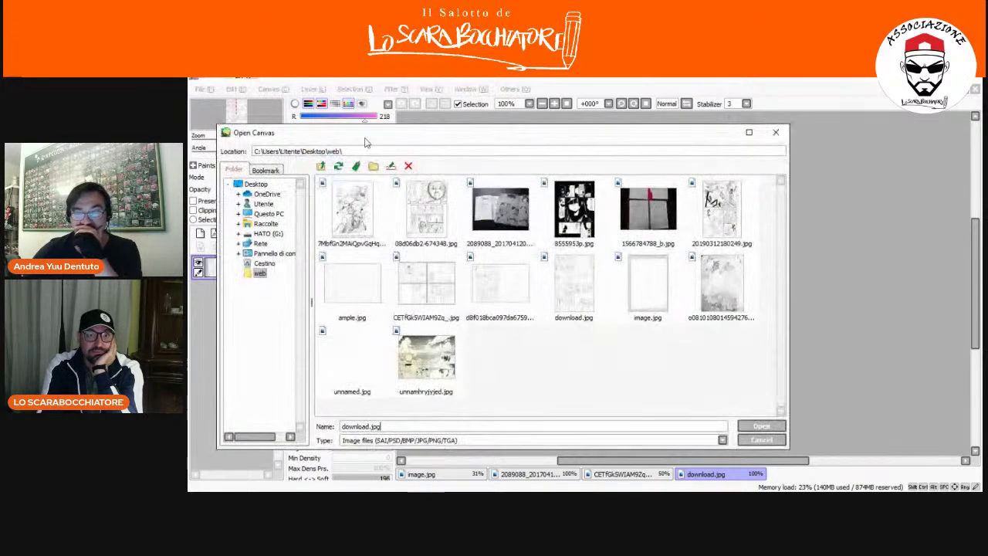
click(651, 231)
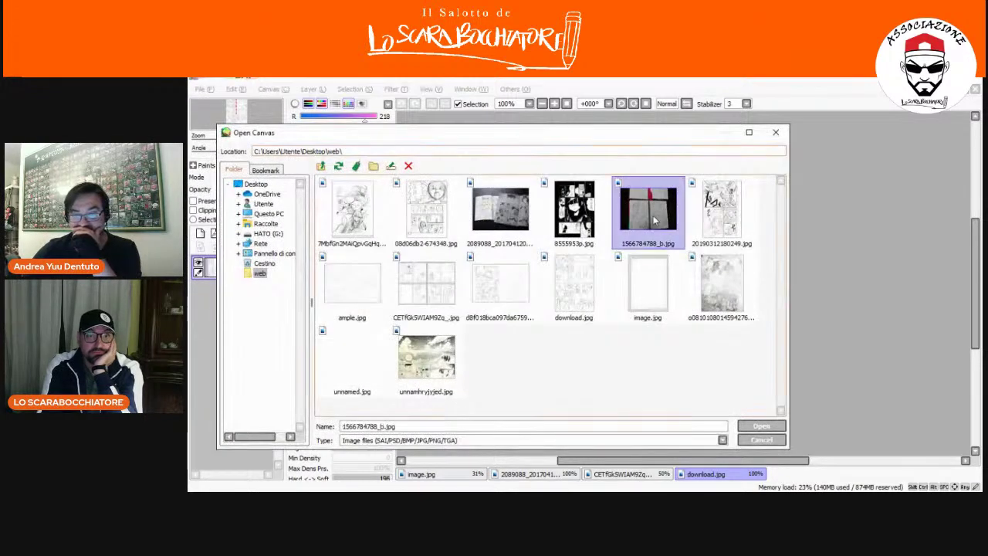
click(753, 427)
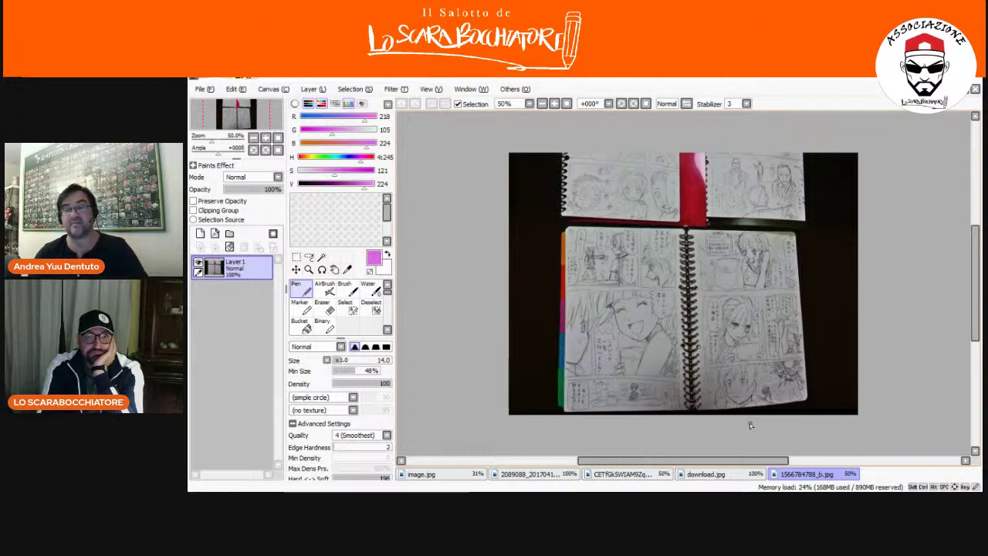
- Circle the three text areas in the right page's first panel in pink and mark the large smiling face on the left page
drag(726, 256, 742, 285)
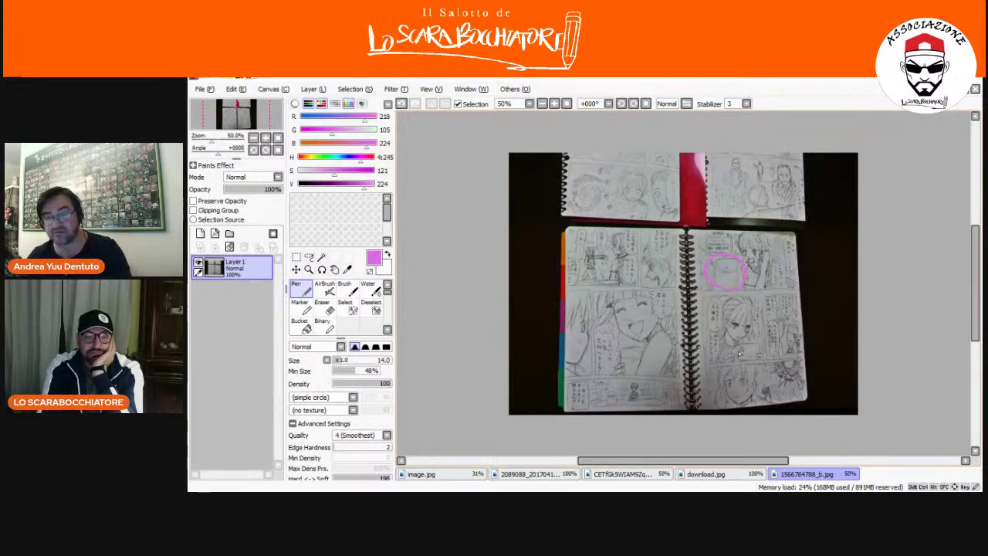
mouse_move(780, 262)
mouse_down()
mouse_move(776, 225)
mouse_move(778, 261)
mouse_up()
drag(717, 230, 726, 243)
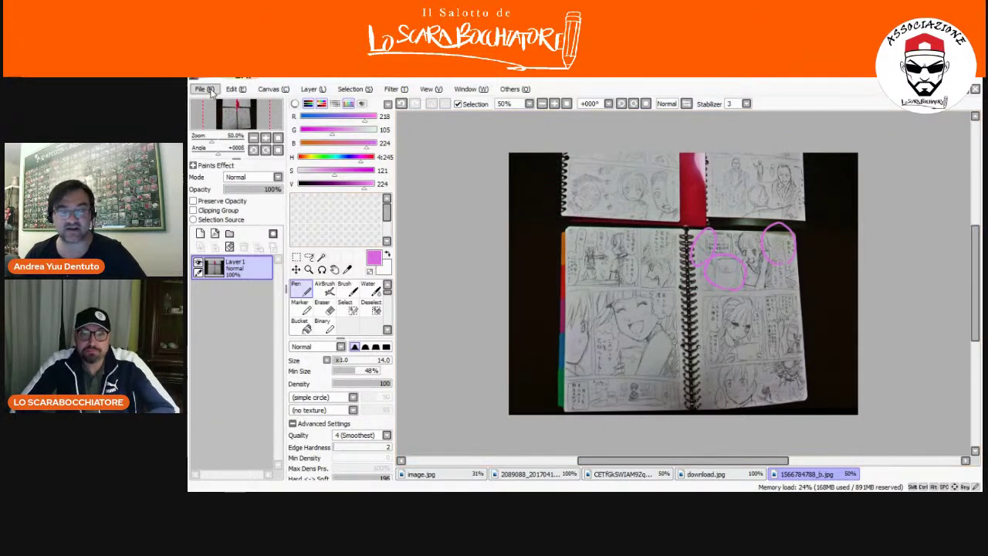
drag(616, 307, 639, 331)
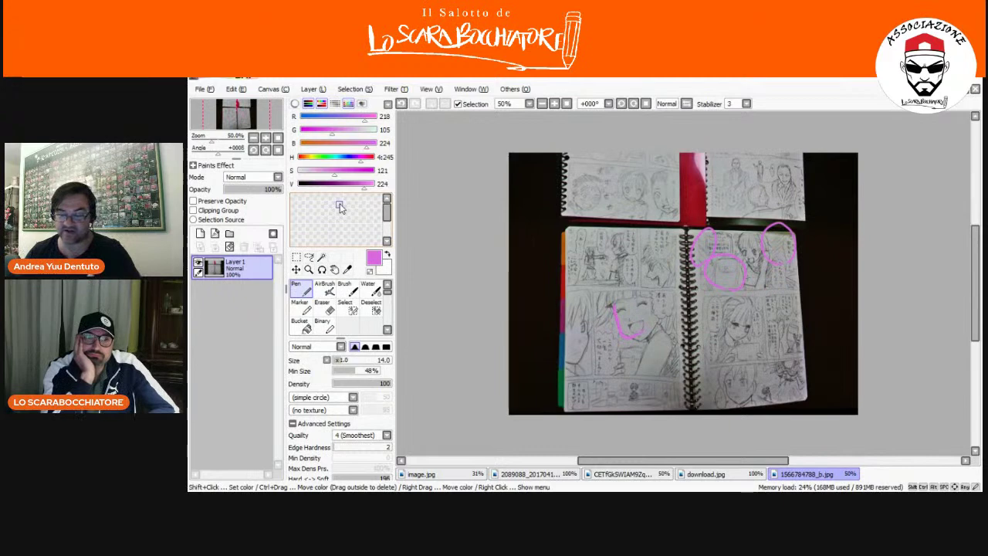
- Open the black-background manga page 8555953p.jpg from the web folder
click(204, 88)
click(216, 114)
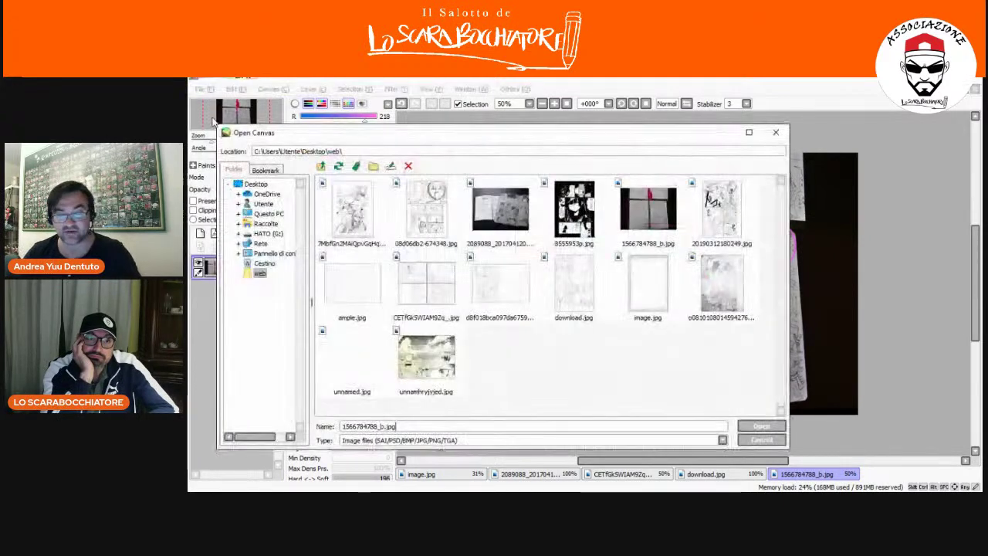
click(574, 209)
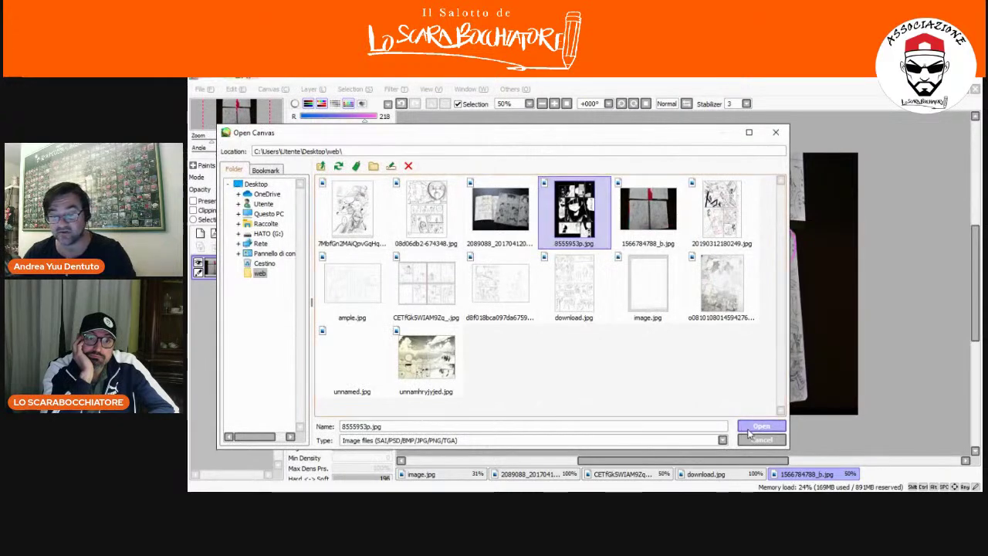
click(760, 426)
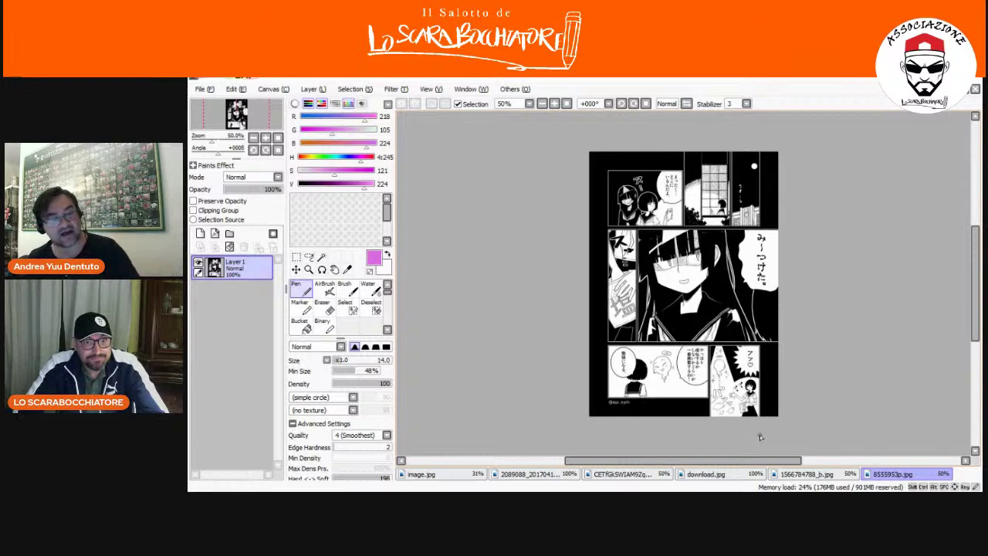
- Mark the page's two vertical margins, the large middle speech balloon and the gutters beside and below the first panel with pink strokes
drag(608, 155, 608, 416)
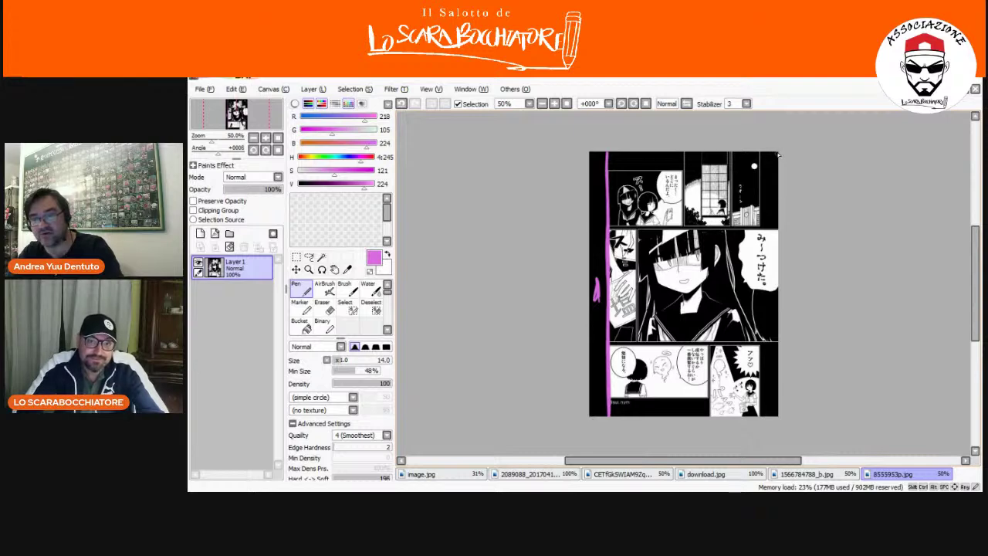
drag(774, 154, 776, 417)
mouse_move(766, 290)
mouse_down()
mouse_move(775, 248)
mouse_move(759, 230)
mouse_move(749, 241)
mouse_move(764, 293)
mouse_up()
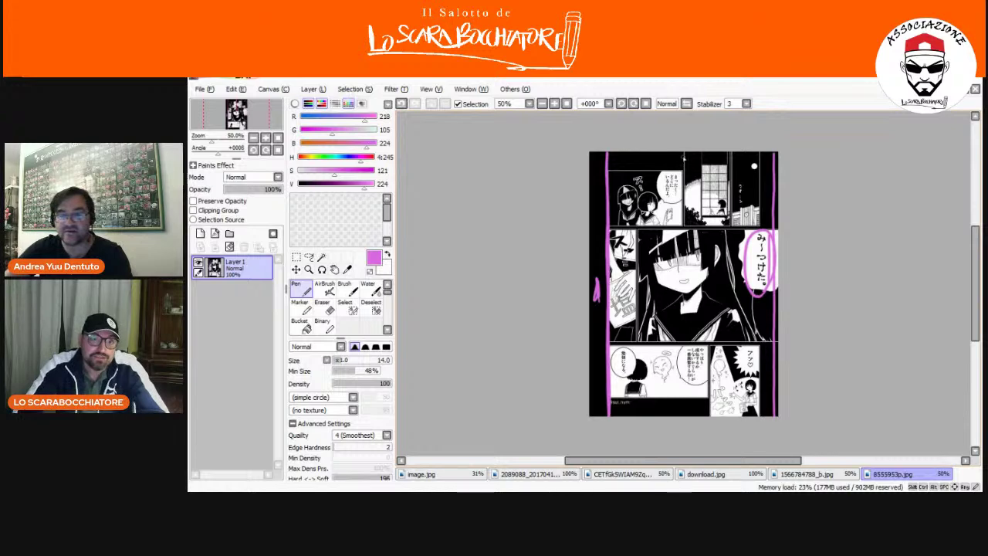
drag(683, 162, 684, 230)
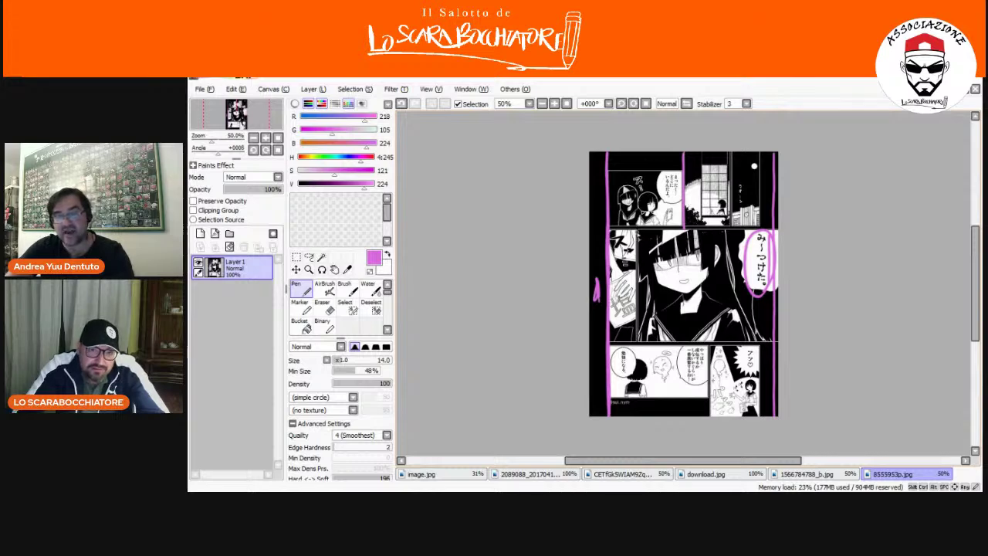
drag(610, 230, 775, 229)
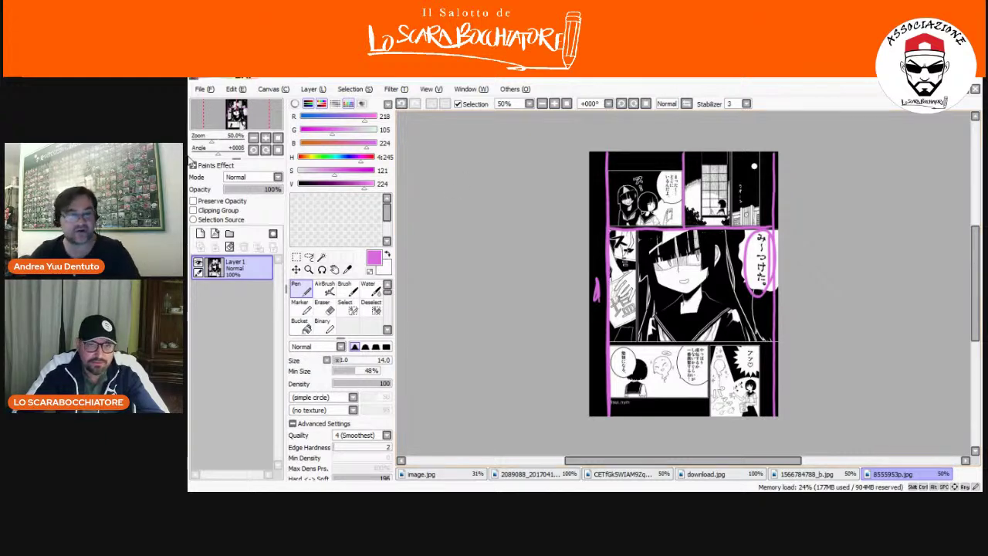
- Open the two-page spread unnamhryjyjed.jpg and draw a vertical pink line along the fold between its pages
click(205, 90)
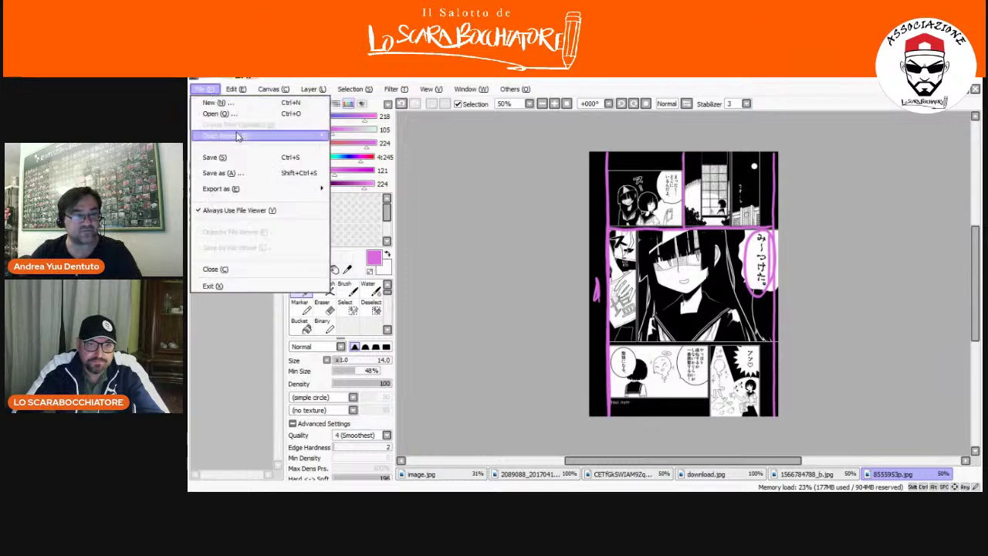
click(218, 113)
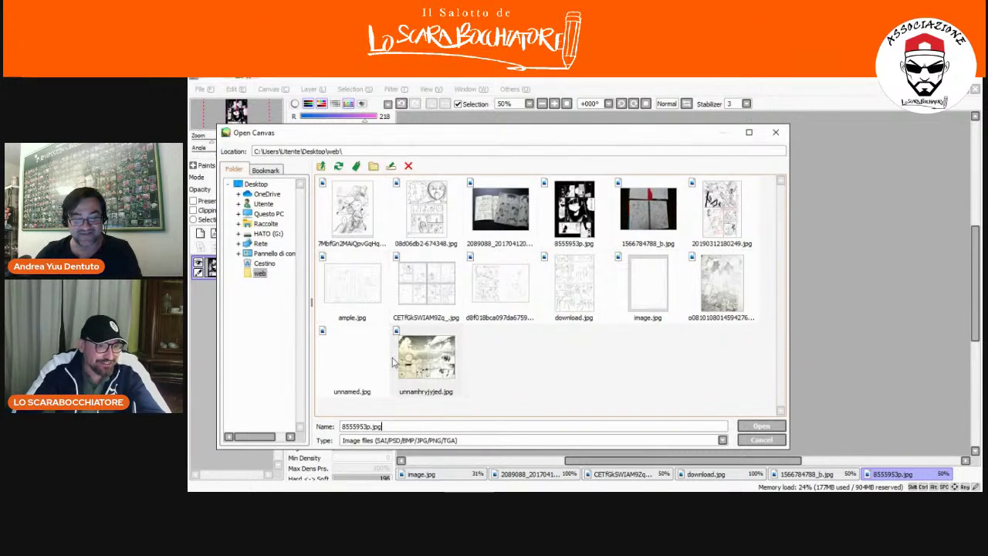
click(428, 369)
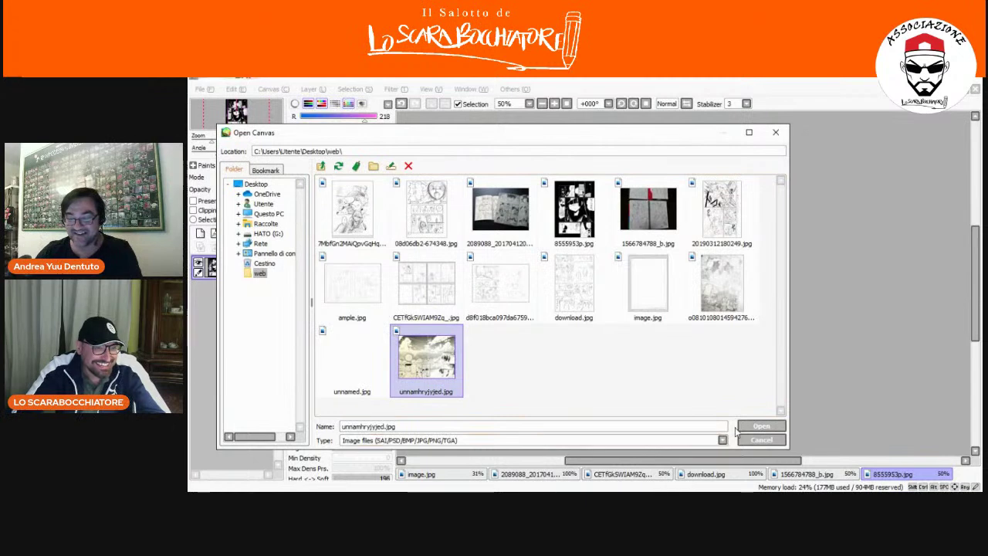
click(762, 427)
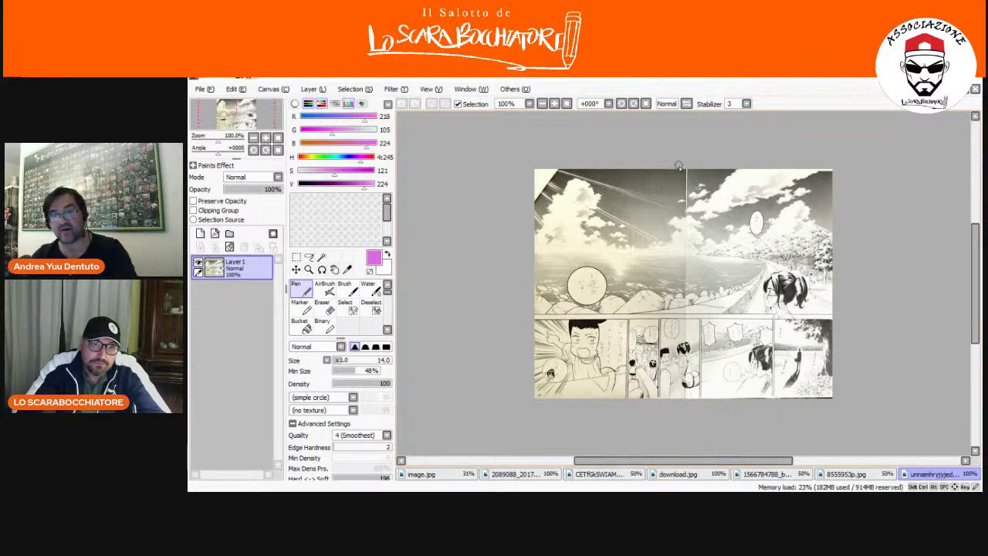
drag(687, 170, 685, 397)
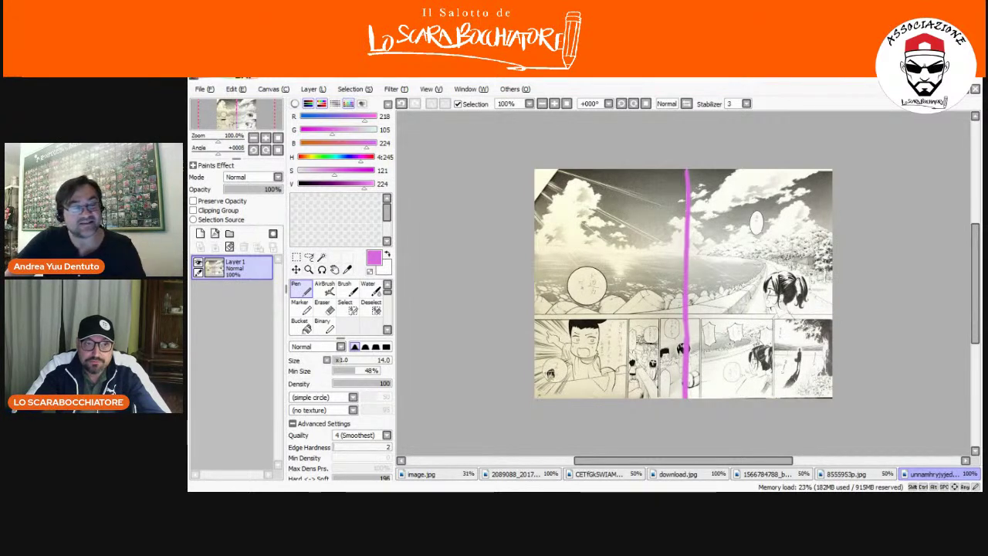
- Open the pencil-sketched manga page whose file name starts with 7MbfGn2M from the web folder
click(205, 89)
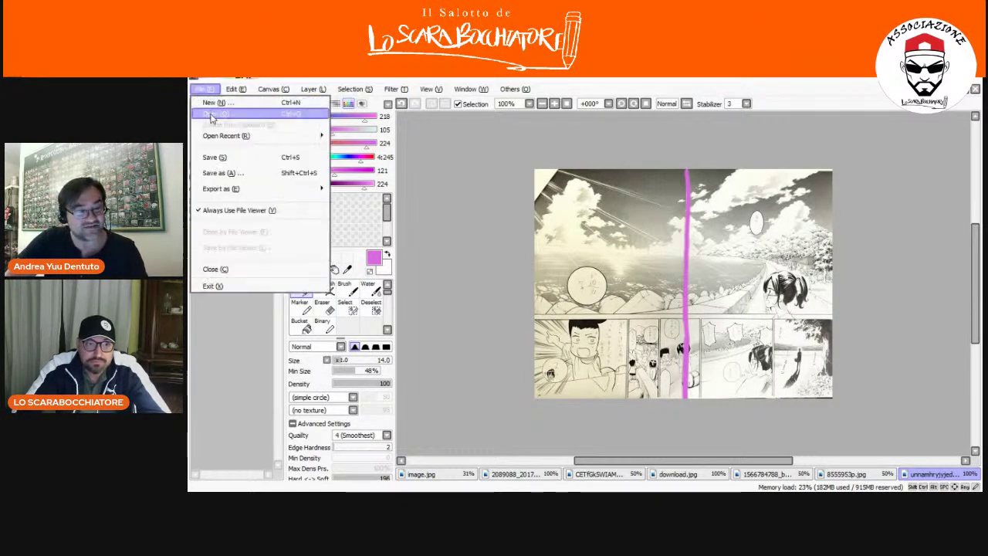
click(214, 117)
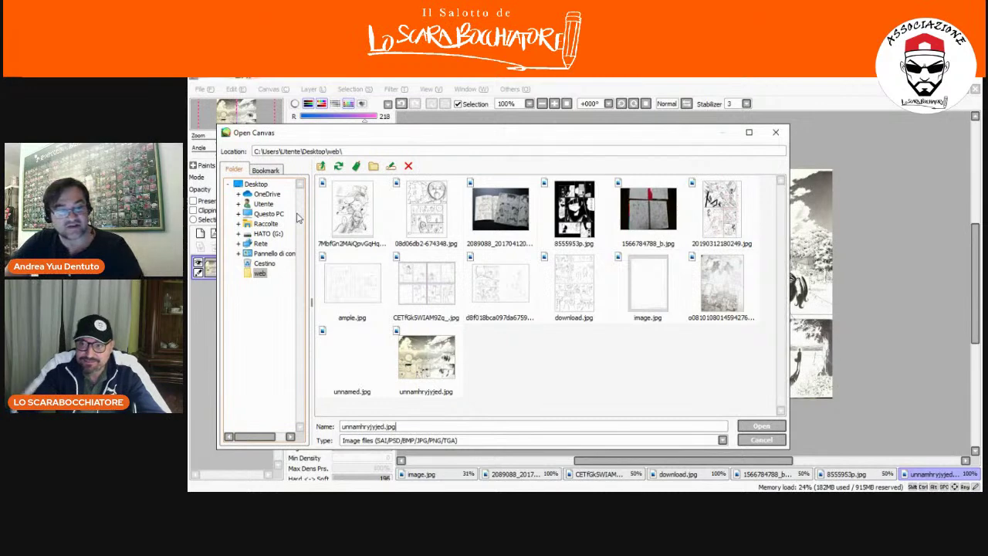
click(352, 210)
click(753, 426)
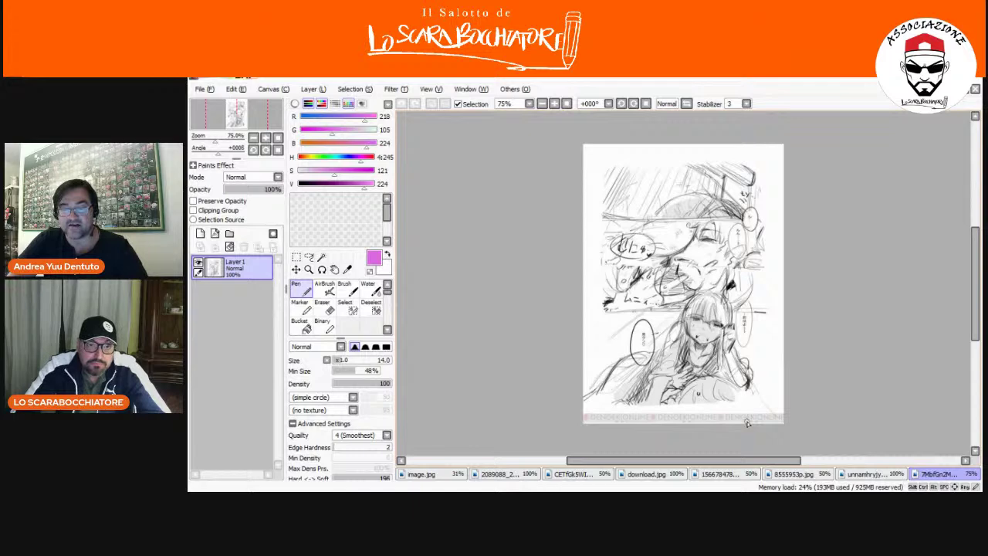
- Mark the second, third and bottom panels of the sketched page with small pink dots
click(669, 203)
click(676, 286)
click(671, 341)
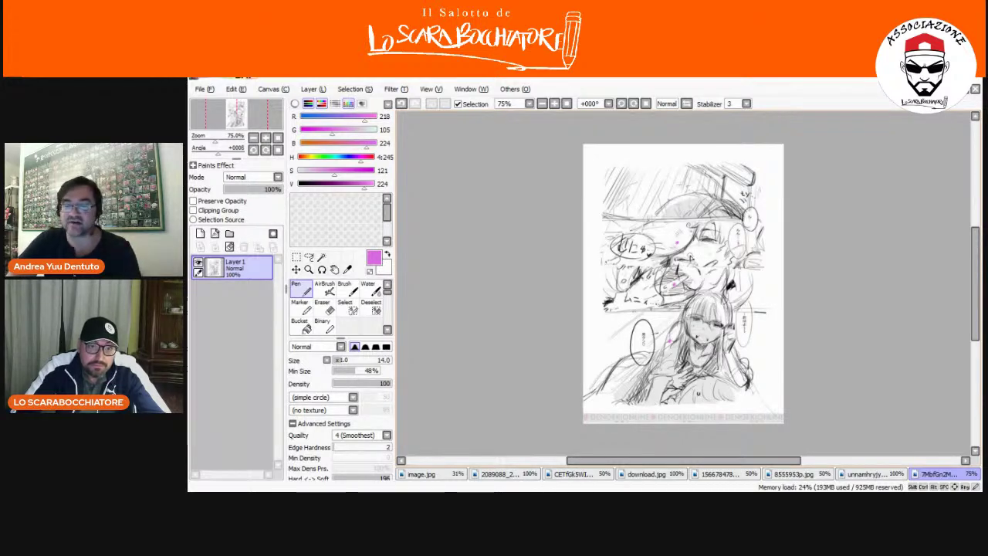
- Draw pink lines across the three horizontal gutters that separate the sketched page's panels
drag(765, 266, 611, 267)
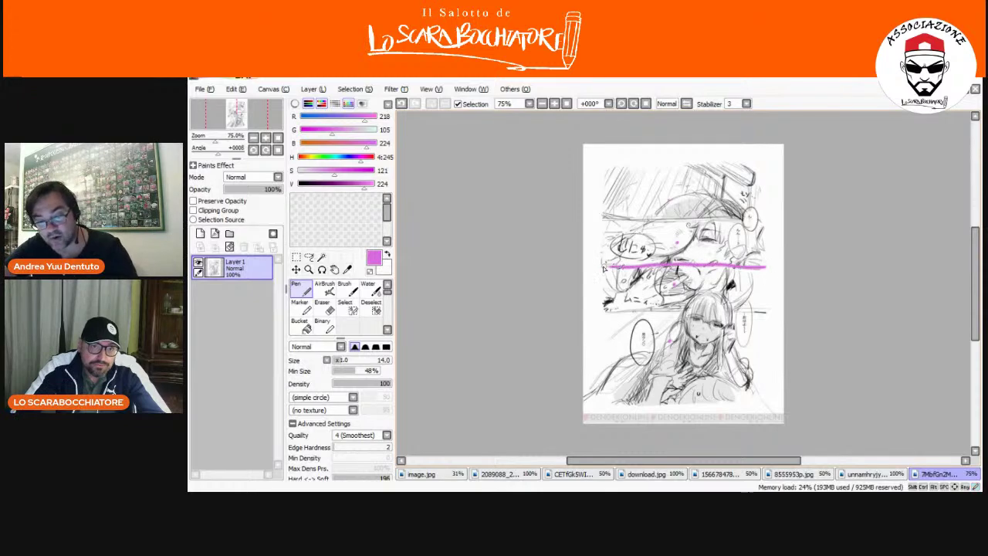
drag(763, 222, 593, 229)
drag(766, 312, 598, 305)
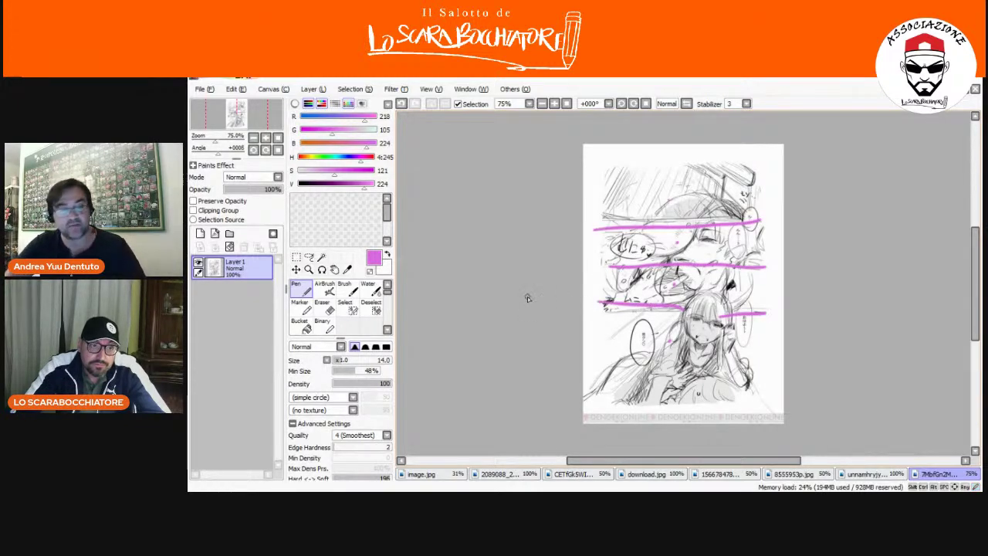
- Undo the pink gutter lines and the dot in the bottom panel
click(401, 104)
click(401, 104)
click(401, 104)
click(401, 104)
click(401, 104)
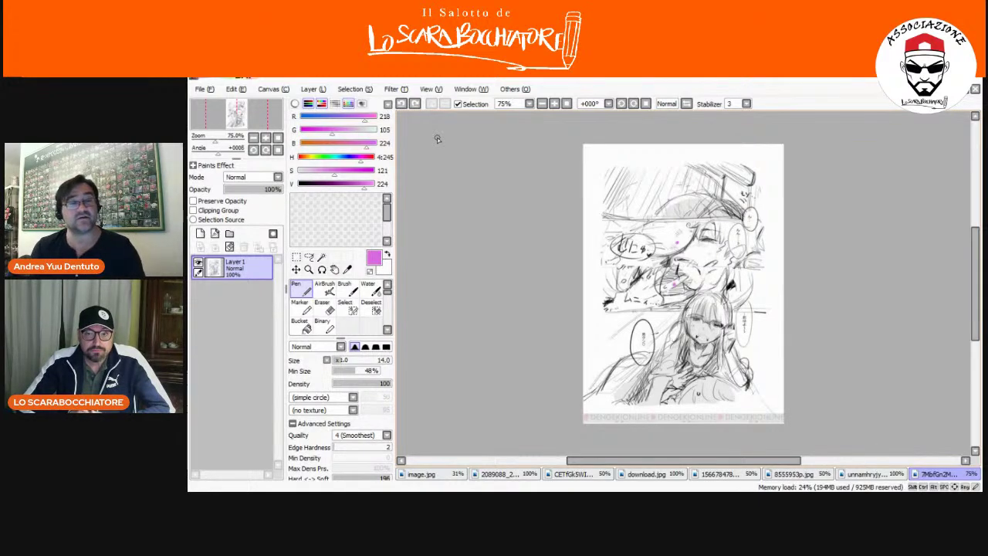
click(204, 90)
key(Escape)
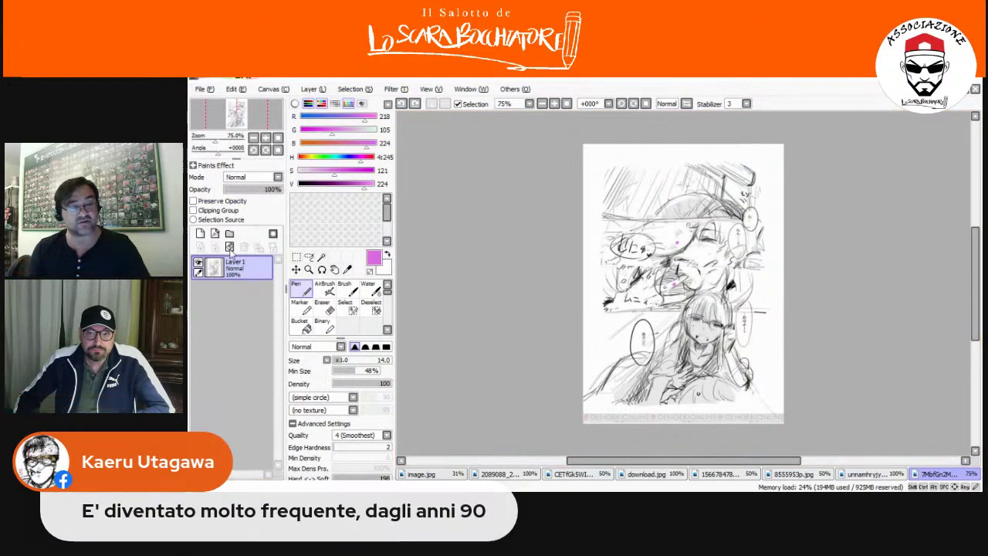
- Hide the sketched page under a new layer and draw a pink page frame divided into five panels
click(200, 234)
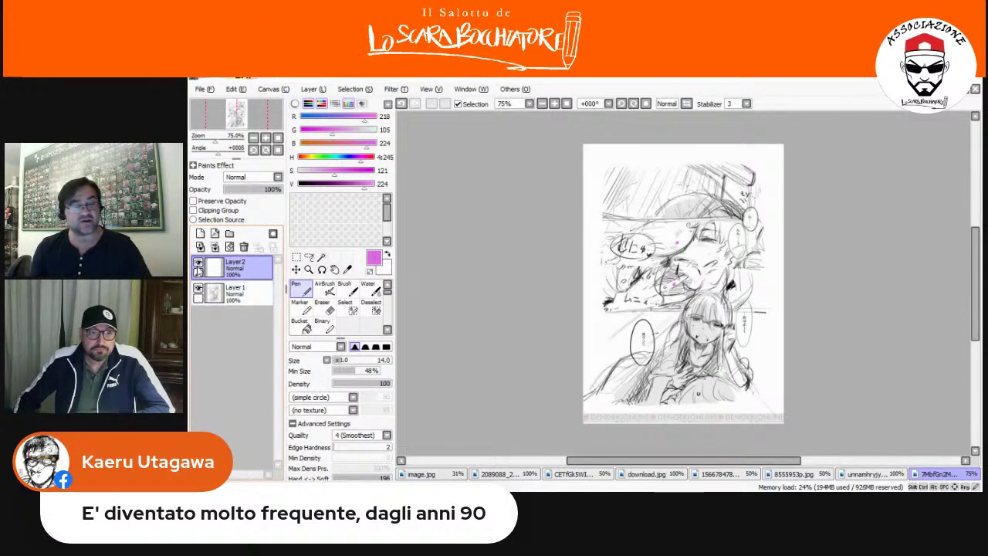
click(198, 289)
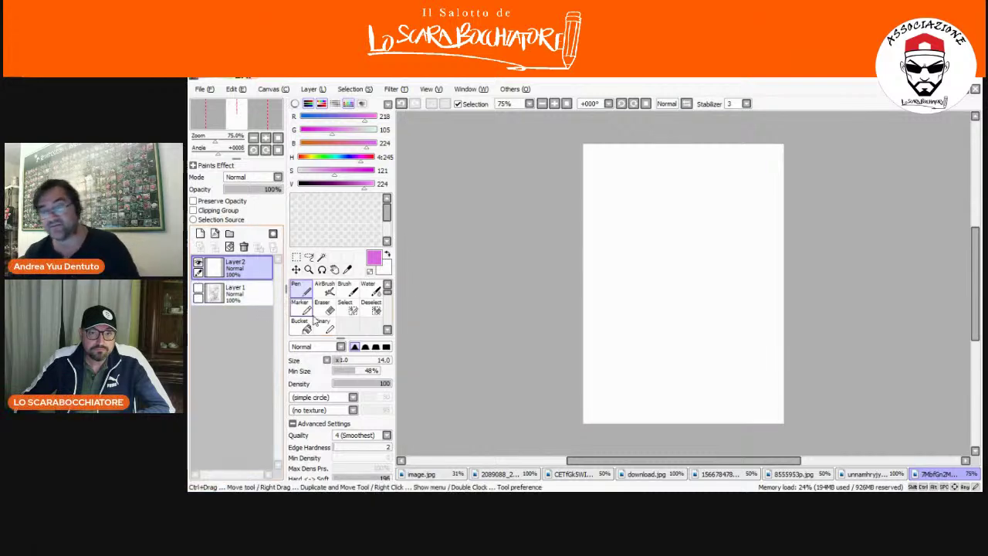
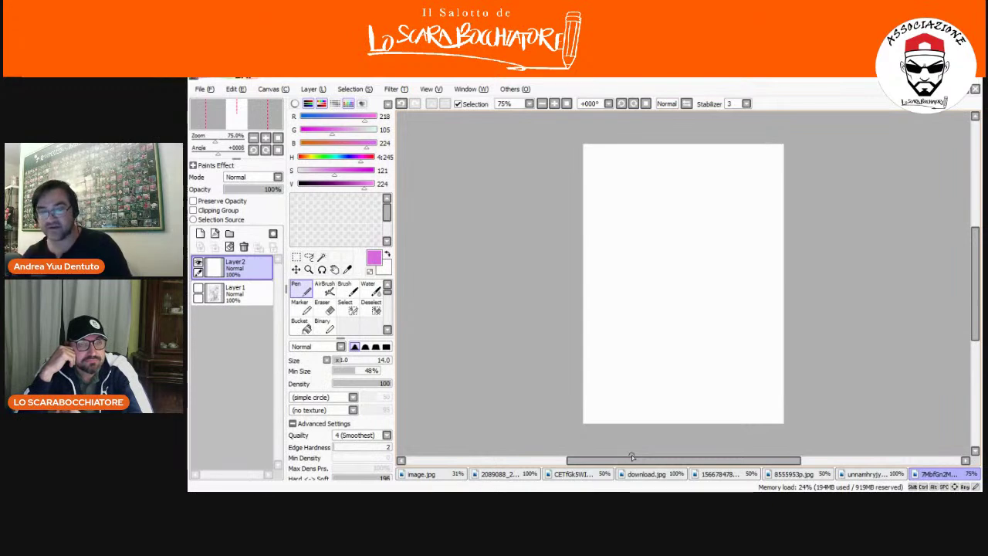
mouse_move(704, 230)
mouse_down()
mouse_move(709, 332)
mouse_move(620, 192)
mouse_move(707, 271)
mouse_up()
drag(708, 229, 612, 227)
drag(654, 185, 655, 227)
mouse_move(670, 230)
mouse_down()
mouse_move(670, 317)
mouse_move(625, 301)
mouse_up()
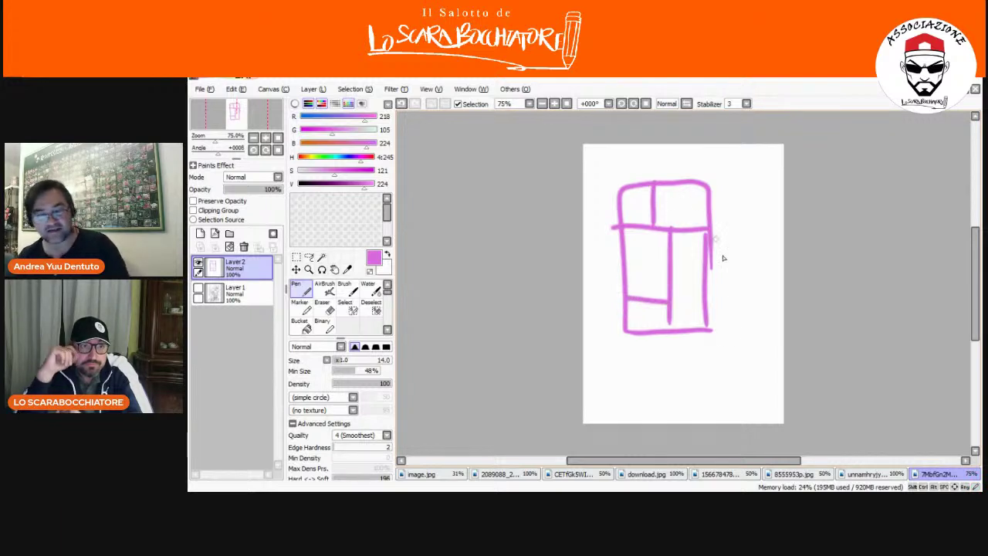
- Hide the five-panel layout under a new layer and write circled numbers 1 to 5 down the page's right side
click(214, 233)
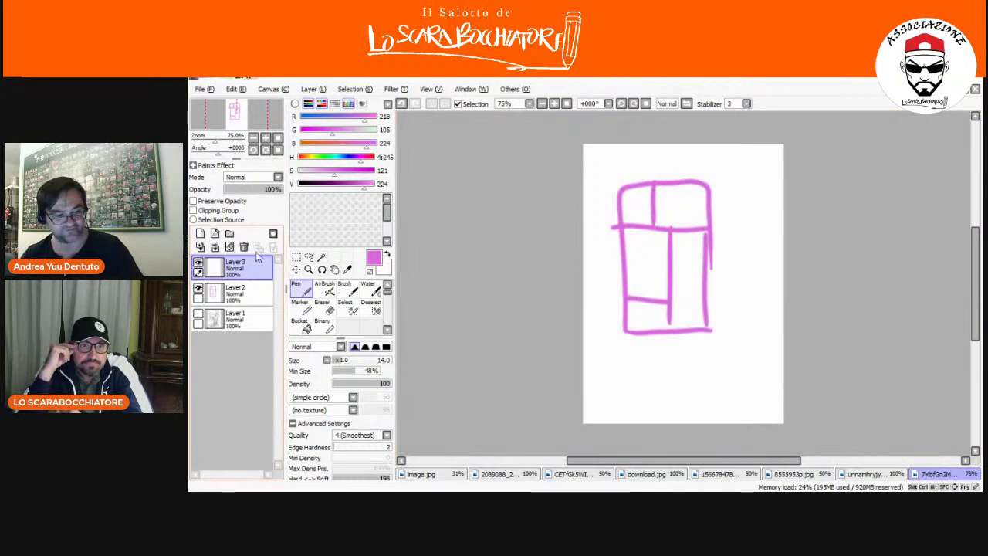
click(199, 290)
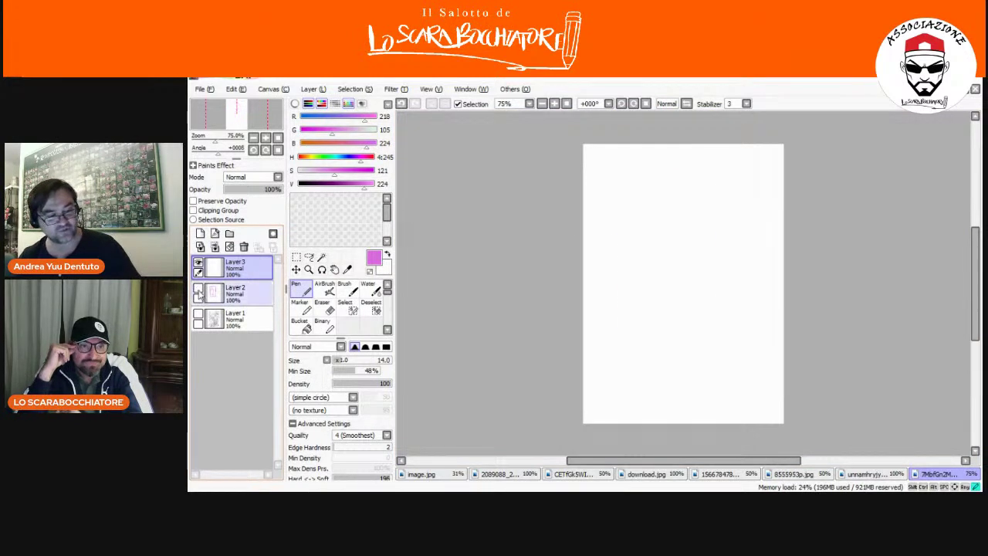
mouse_move(744, 170)
mouse_down()
mouse_move(732, 193)
mouse_move(756, 190)
mouse_up()
click(744, 189)
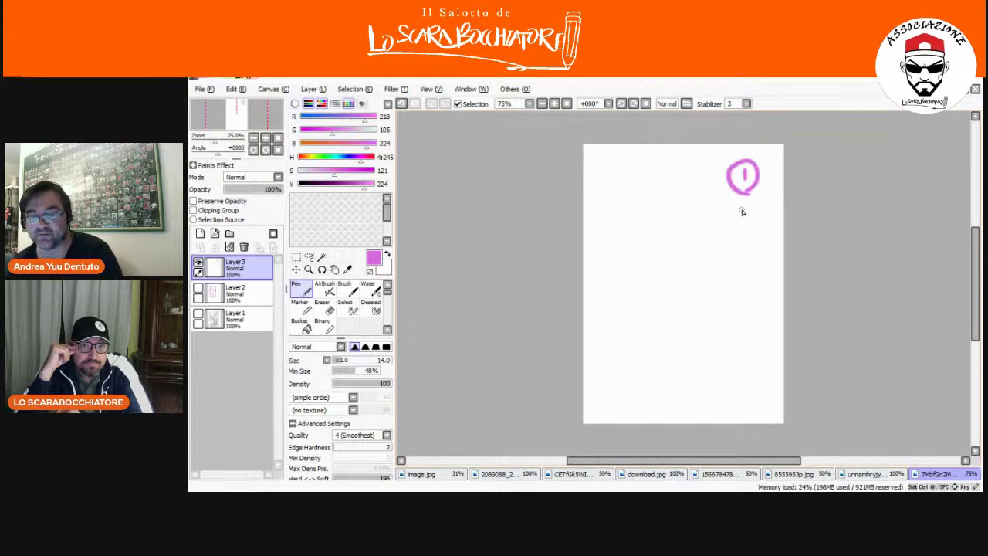
mouse_move(744, 195)
mouse_down()
mouse_move(755, 170)
mouse_move(730, 185)
mouse_move(744, 196)
mouse_up()
mouse_move(742, 213)
mouse_down()
mouse_move(738, 230)
mouse_move(761, 232)
mouse_up()
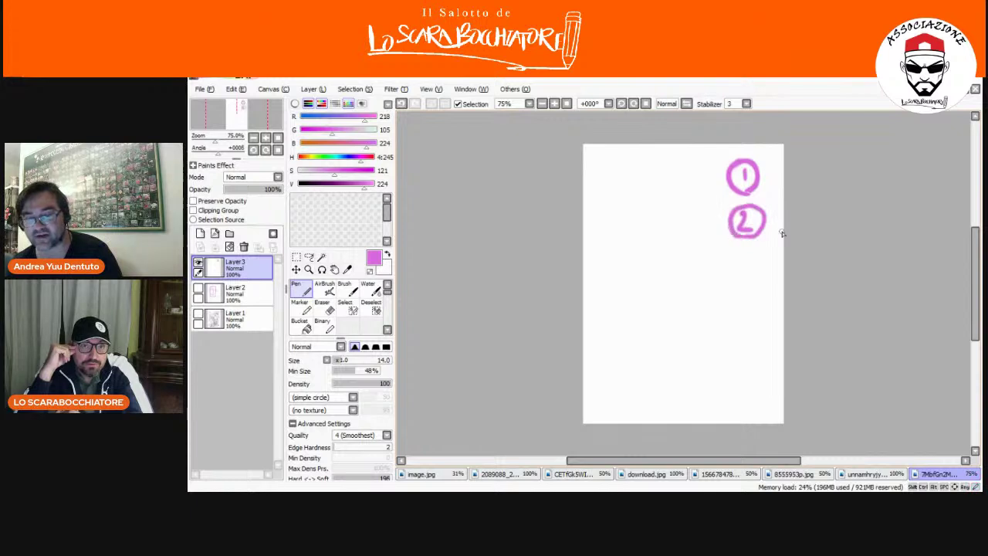
mouse_move(741, 256)
mouse_down()
mouse_move(741, 281)
mouse_move(751, 285)
mouse_move(757, 249)
mouse_move(729, 258)
mouse_move(727, 269)
mouse_move(753, 327)
mouse_up()
mouse_move(750, 286)
mouse_down()
mouse_move(765, 332)
mouse_move(748, 368)
mouse_move(762, 351)
mouse_move(764, 387)
mouse_up()
- Draw a page frame beside the numbers, tick numbers 1 and 4, and divide it into four strips with the second one split vertically
mouse_move(711, 353)
mouse_down()
mouse_move(656, 197)
mouse_move(610, 238)
mouse_move(608, 360)
mouse_move(710, 356)
mouse_up()
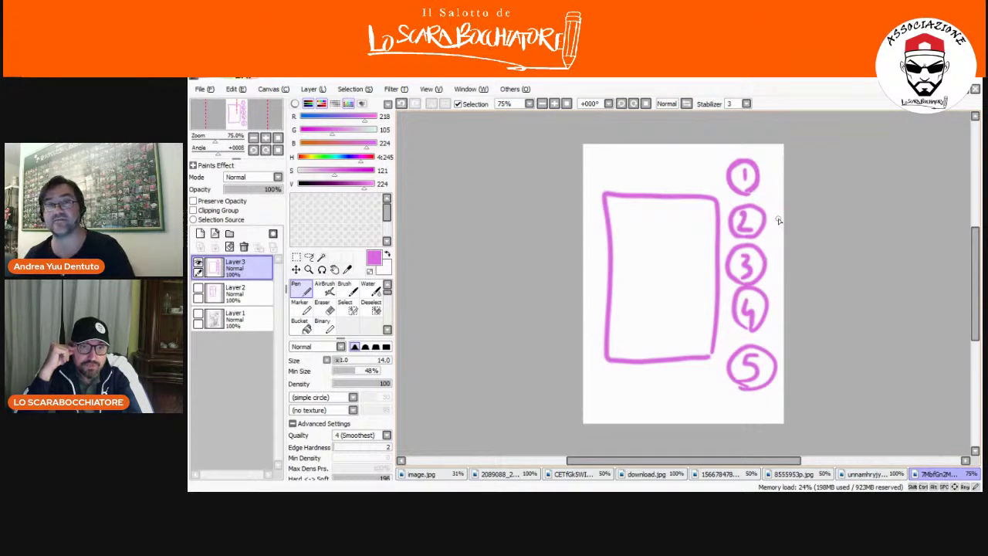
drag(728, 172, 716, 160)
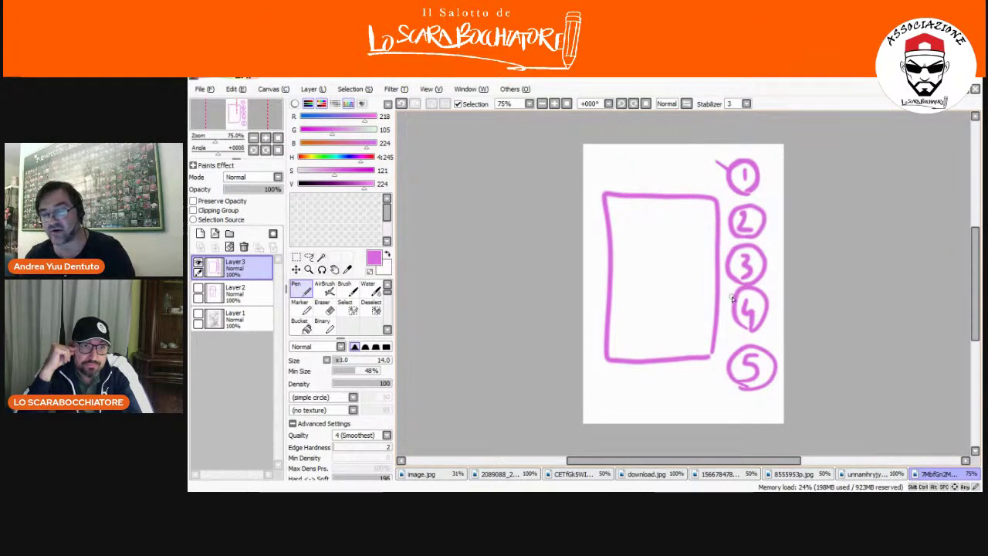
drag(724, 290, 734, 301)
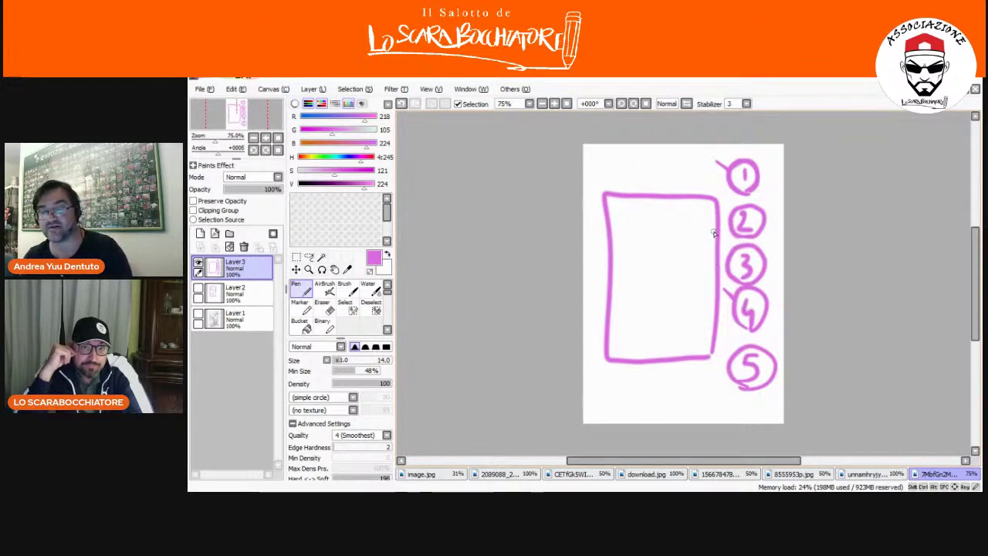
drag(715, 234, 611, 229)
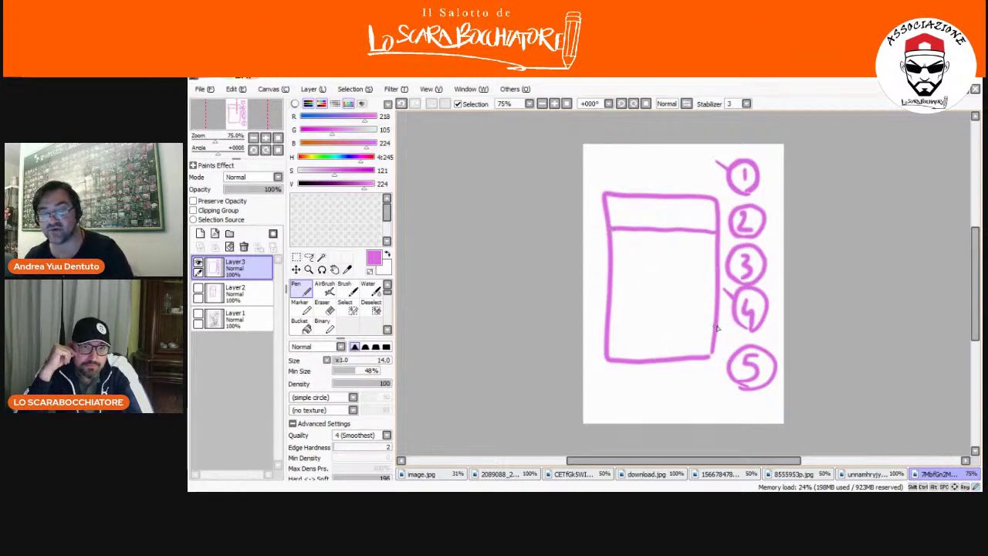
drag(714, 319, 604, 314)
drag(717, 281, 607, 270)
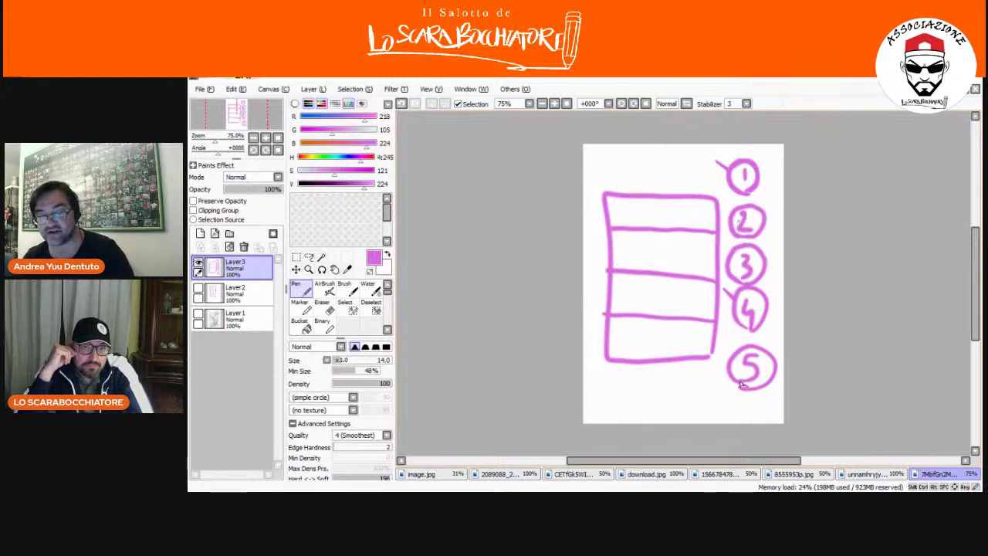
drag(662, 232, 664, 272)
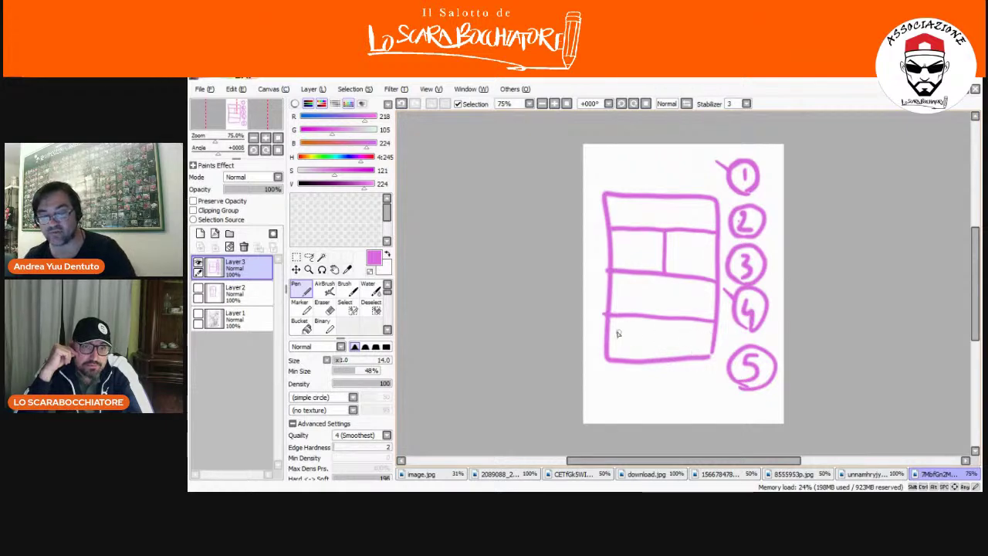
- Draw a lower border for the last strip, cross out the old one and retrace the panel outlines
drag(711, 338, 607, 333)
mouse_move(661, 307)
mouse_down()
mouse_move(647, 324)
mouse_move(664, 323)
mouse_up()
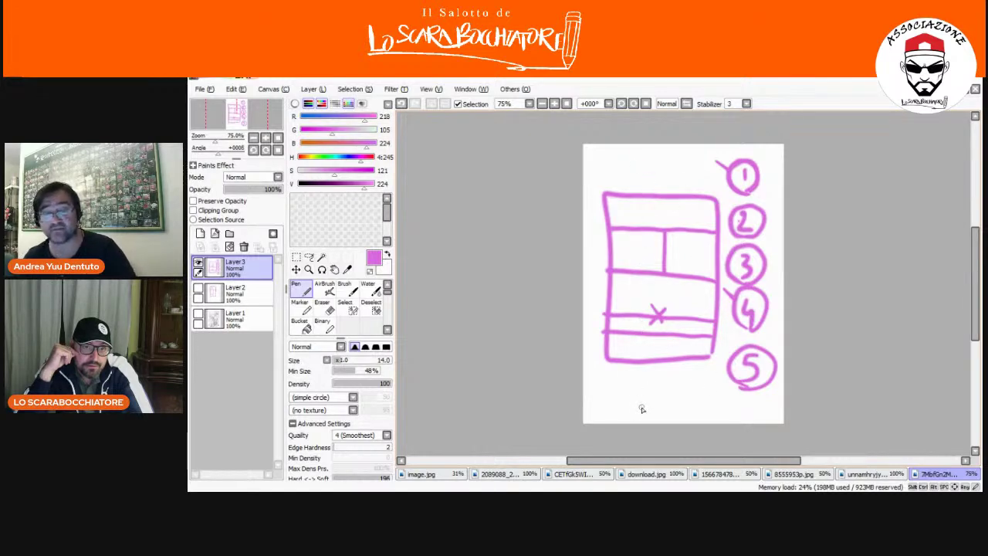
mouse_move(669, 239)
mouse_down()
mouse_move(661, 279)
mouse_move(702, 286)
mouse_move(717, 252)
mouse_move(611, 228)
mouse_move(618, 277)
mouse_up()
mouse_move(712, 286)
mouse_down()
mouse_move(713, 338)
mouse_move(615, 335)
mouse_move(614, 272)
mouse_up()
mouse_move(720, 217)
mouse_down()
mouse_move(684, 199)
mouse_move(602, 195)
mouse_up()
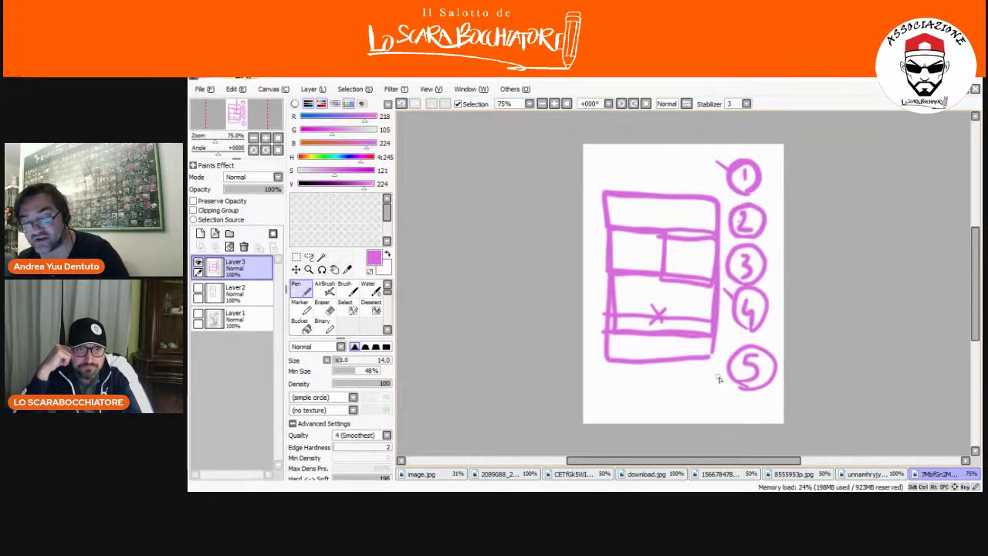
- Write a circled 6 beside the 5 and split the bottom strip into two panels with a vertical line
mouse_move(705, 389)
mouse_down()
mouse_move(693, 362)
mouse_move(701, 389)
mouse_move(699, 372)
mouse_up()
mouse_move(611, 318)
mouse_down()
mouse_move(715, 326)
mouse_move(667, 361)
mouse_up()
click(607, 369)
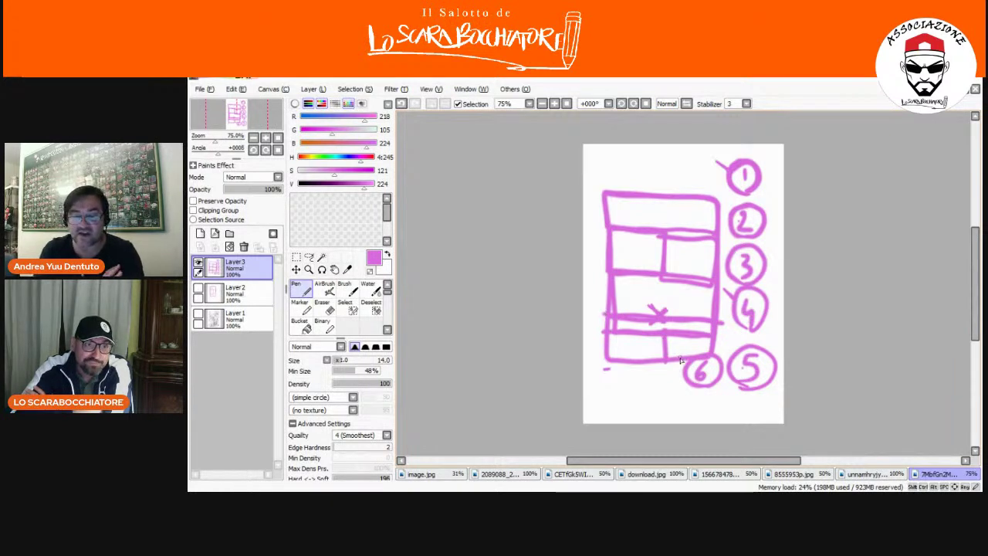
- Draw long diagonal, vertical and horizontal pink strokes across the numbered layout's panels
drag(631, 201, 687, 357)
drag(714, 199, 635, 404)
mouse_move(659, 160)
mouse_down()
mouse_move(660, 278)
mouse_move(683, 295)
mouse_up()
mouse_move(715, 227)
mouse_down()
mouse_move(681, 241)
mouse_move(672, 275)
mouse_move(604, 236)
mouse_up()
mouse_move(605, 217)
mouse_down()
mouse_move(669, 202)
mouse_move(716, 287)
mouse_up()
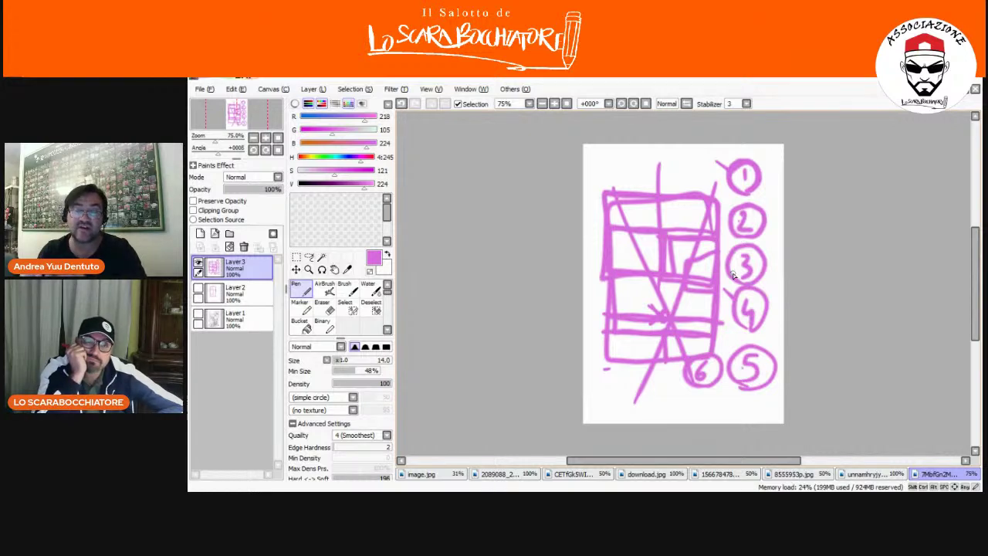
- Hide the numbered layout under a new layer and draw a page frame with a full-width top strip and a central vertical divider below it
click(200, 233)
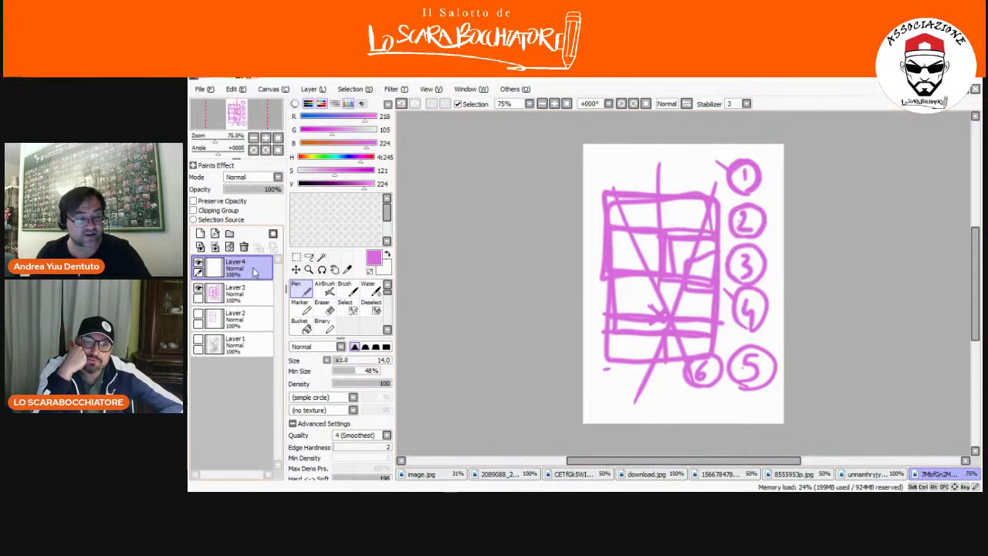
click(198, 287)
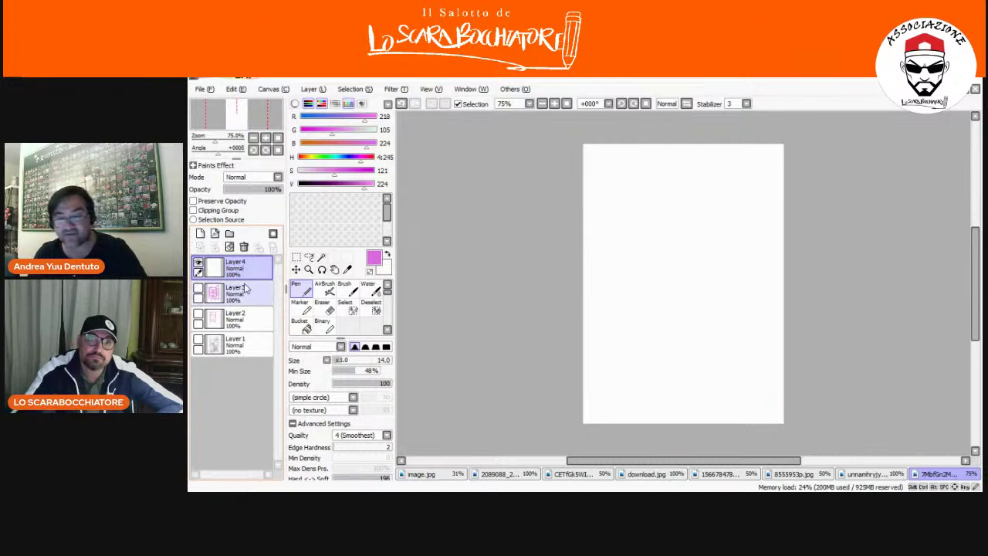
mouse_move(746, 199)
mouse_down()
mouse_move(719, 361)
mouse_move(617, 342)
mouse_move(615, 192)
mouse_move(754, 192)
mouse_up()
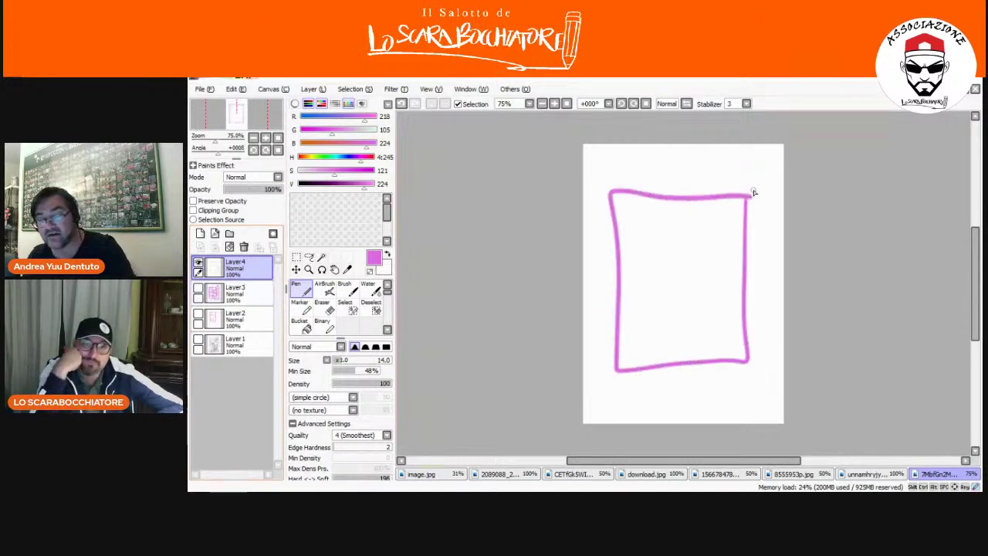
mouse_move(743, 243)
mouse_down()
mouse_move(620, 243)
mouse_move(677, 296)
mouse_up()
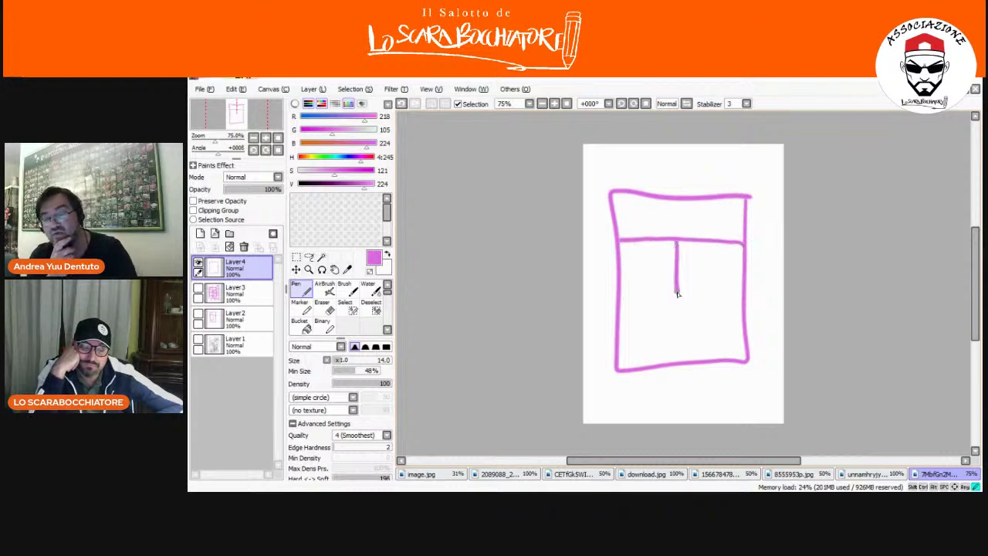
- Close off the bottom row of panels and sketch two small figures in its right panel and one in its left panel
mouse_move(740, 293)
mouse_down()
mouse_move(618, 294)
mouse_move(678, 312)
mouse_move(678, 361)
mouse_move(728, 344)
mouse_up()
drag(717, 312, 712, 317)
drag(691, 363, 700, 363)
mouse_move(693, 318)
mouse_down()
mouse_move(695, 305)
mouse_move(692, 316)
mouse_up()
mouse_move(646, 362)
mouse_down()
mouse_move(653, 324)
mouse_move(658, 359)
mouse_up()
mouse_move(653, 324)
mouse_down()
mouse_move(651, 313)
mouse_move(655, 325)
mouse_up()
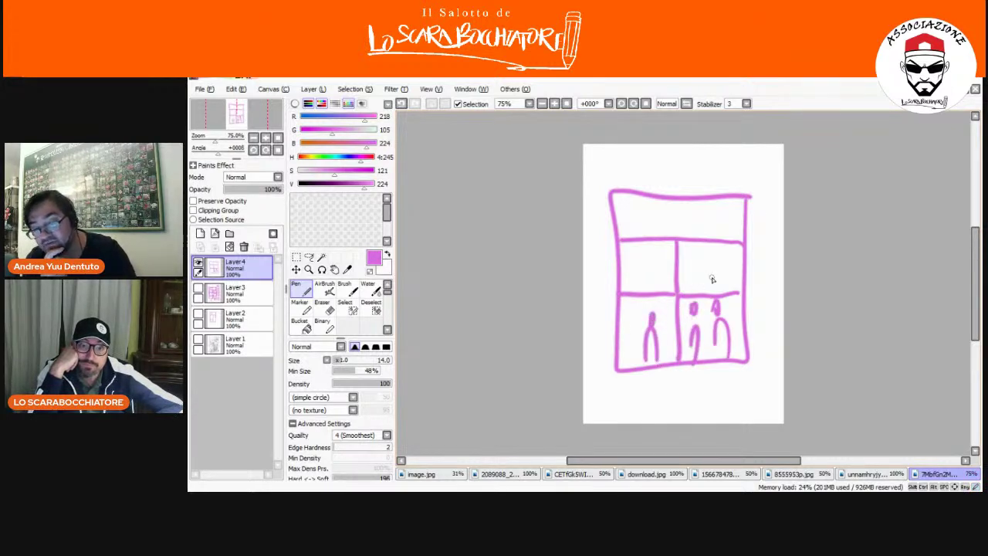
- Draw pink strokes just outside the frame along its top edge and down its left side
mouse_move(699, 186)
mouse_down()
mouse_move(614, 187)
mouse_move(610, 202)
mouse_up()
drag(608, 239, 608, 271)
drag(608, 309, 607, 340)
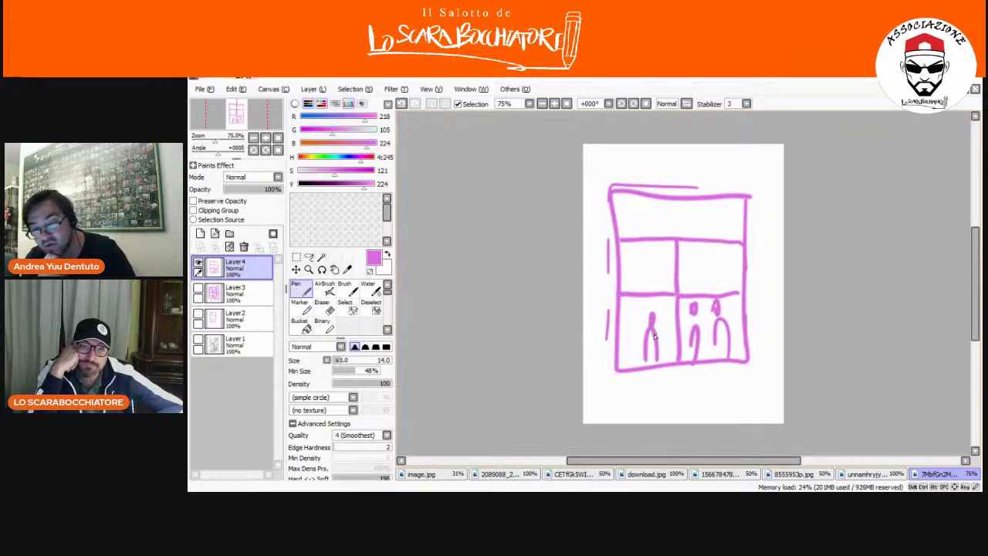
- Add a vertical and a horizontal line through the upper panels and sketch a large head-and-shoulders figure in the bottom-left panel
drag(701, 201, 701, 293)
drag(710, 246, 610, 247)
mouse_move(658, 330)
mouse_down()
mouse_move(632, 320)
mouse_move(652, 349)
mouse_move(643, 354)
mouse_move(664, 365)
mouse_move(624, 372)
mouse_up()
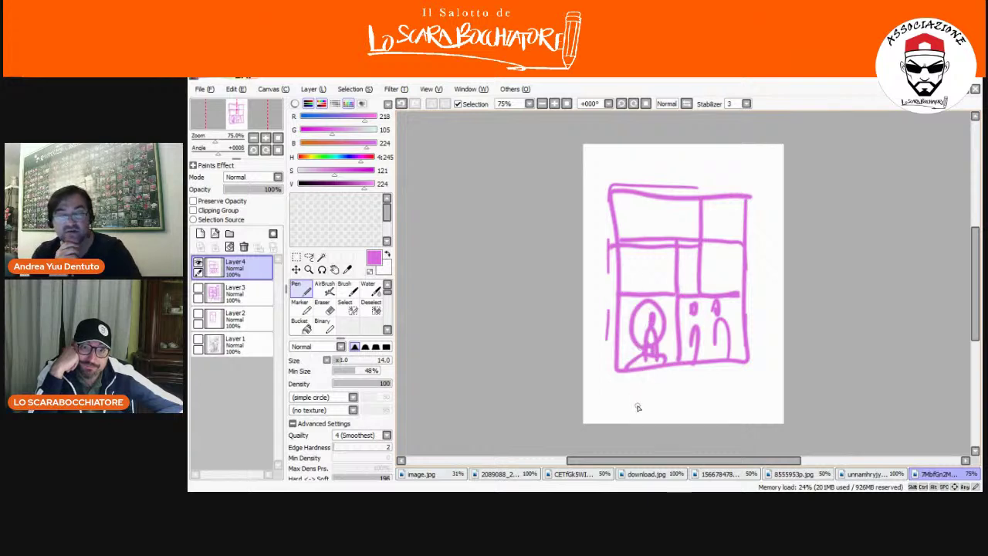
mouse_move(649, 325)
mouse_down()
mouse_move(663, 303)
mouse_move(637, 292)
mouse_move(652, 337)
mouse_move(640, 338)
mouse_move(648, 342)
mouse_move(624, 377)
mouse_move(658, 297)
mouse_move(627, 313)
mouse_move(658, 287)
mouse_up()
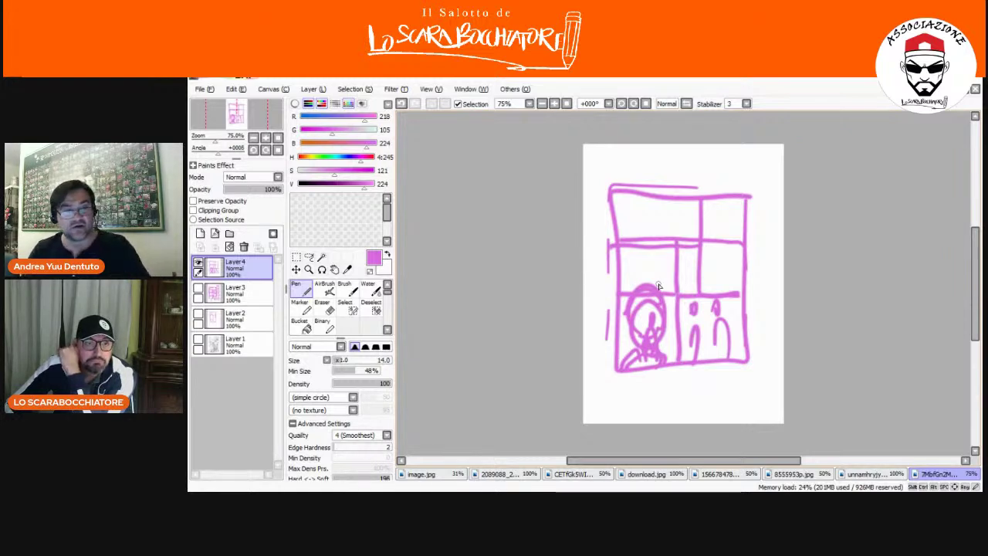
click(206, 89)
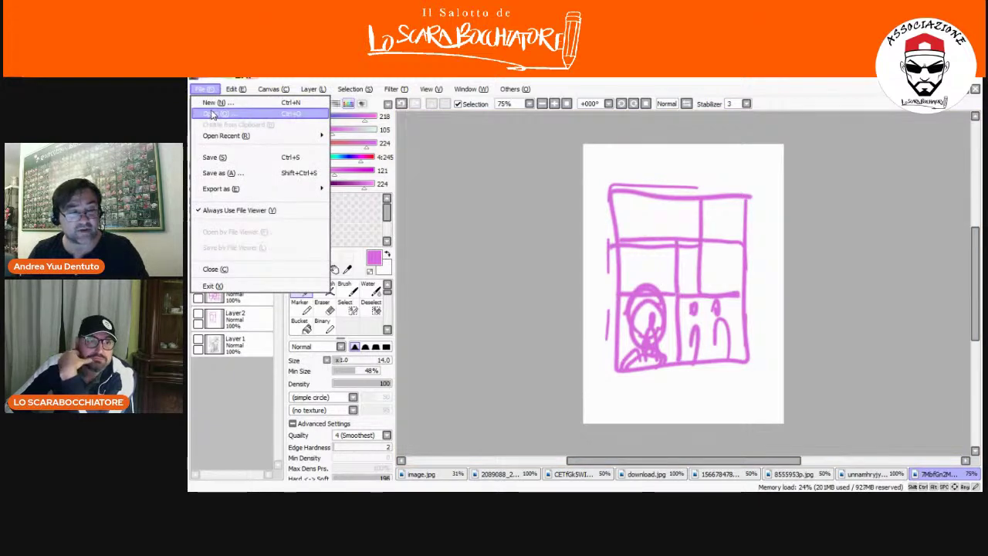
click(210, 115)
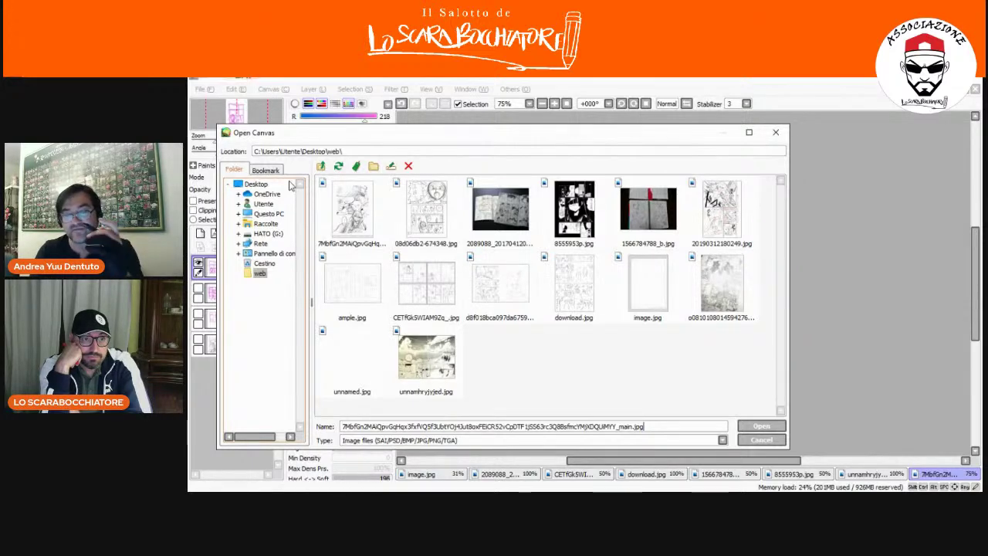
click(722, 284)
click(761, 426)
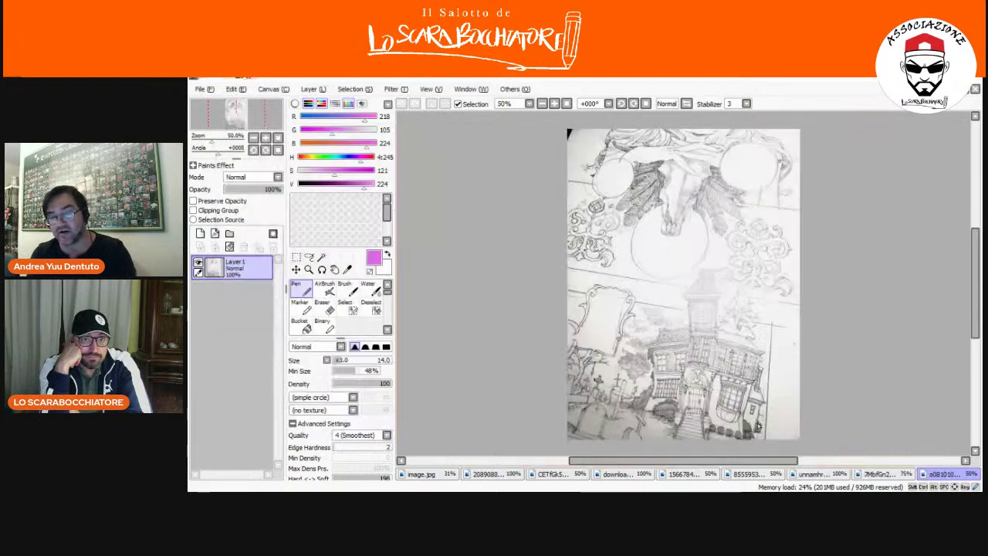